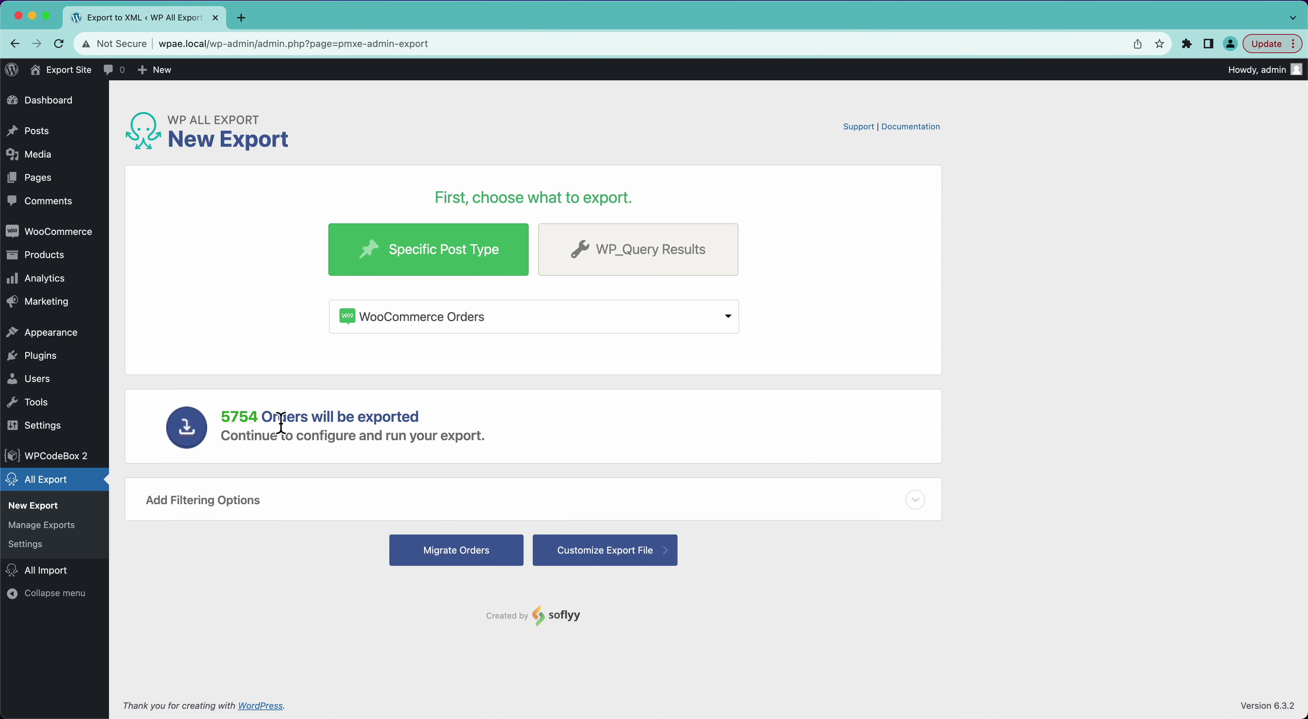
Continue to customizing the WooCommerce Orders export file and preview the first 10 orders with the default fields
left_click(274, 501)
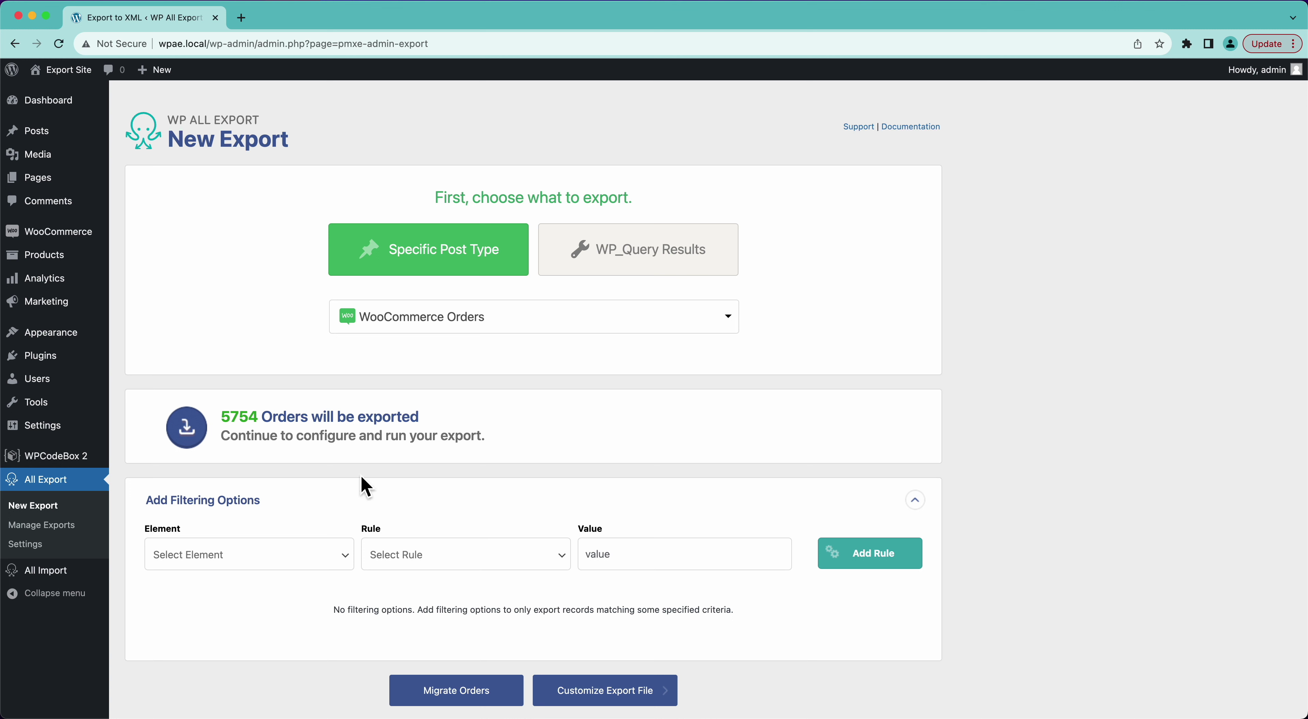
left_click(358, 503)
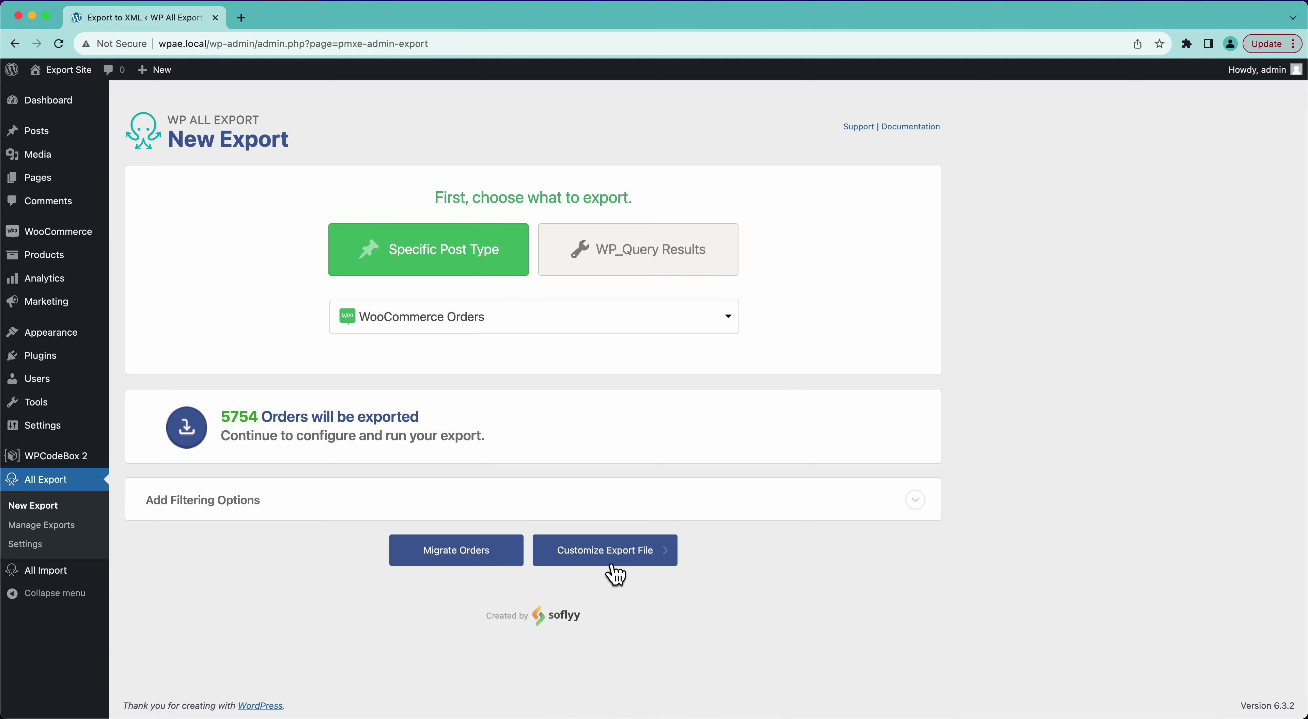
left_click(613, 559)
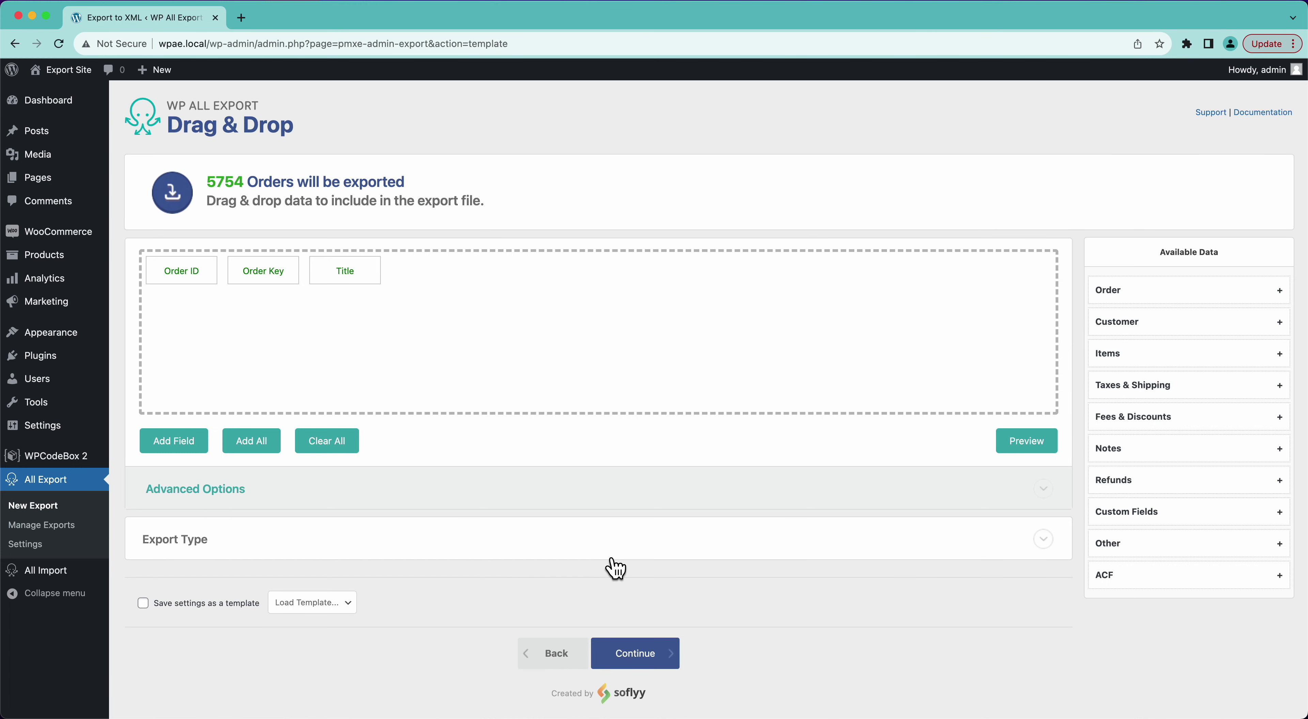
left_click(1021, 440)
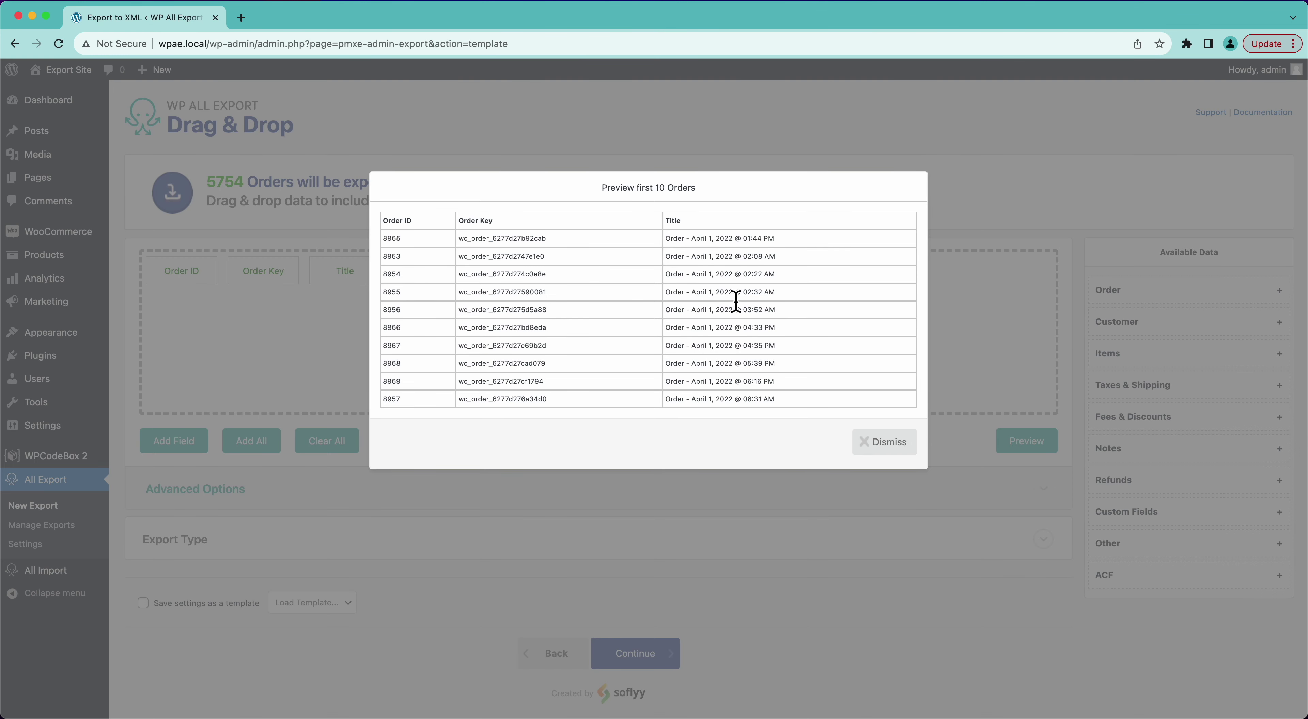
left_click(880, 451)
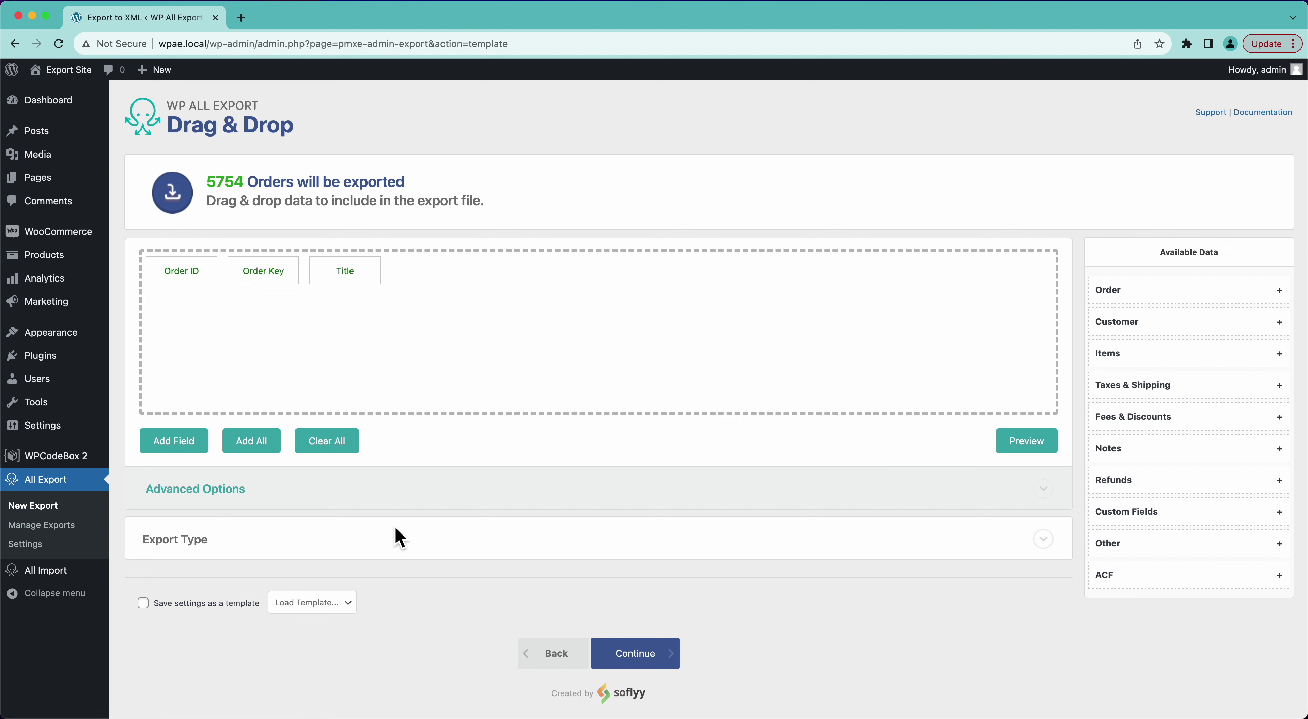
Set the export type to Feed as a Simple XML Feed and preview the resulting XML
left_click(417, 543)
scroll(417, 544, "down", 3)
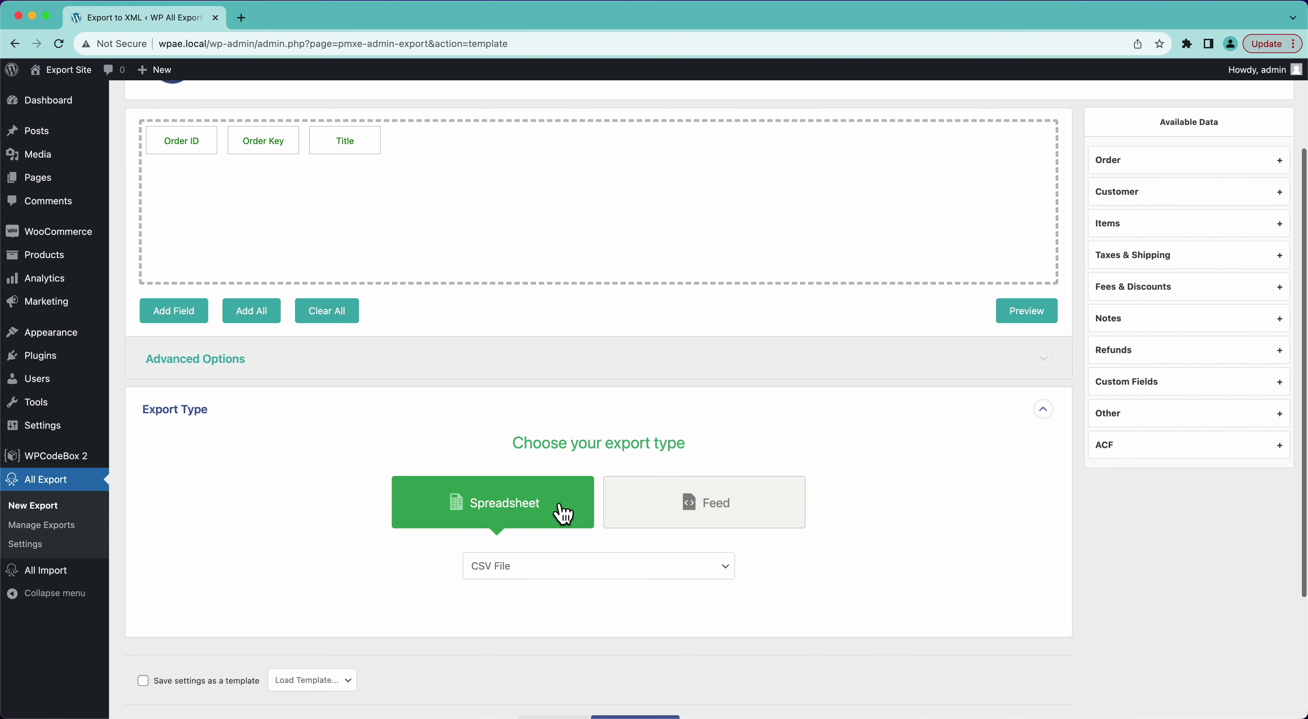
left_click(673, 526)
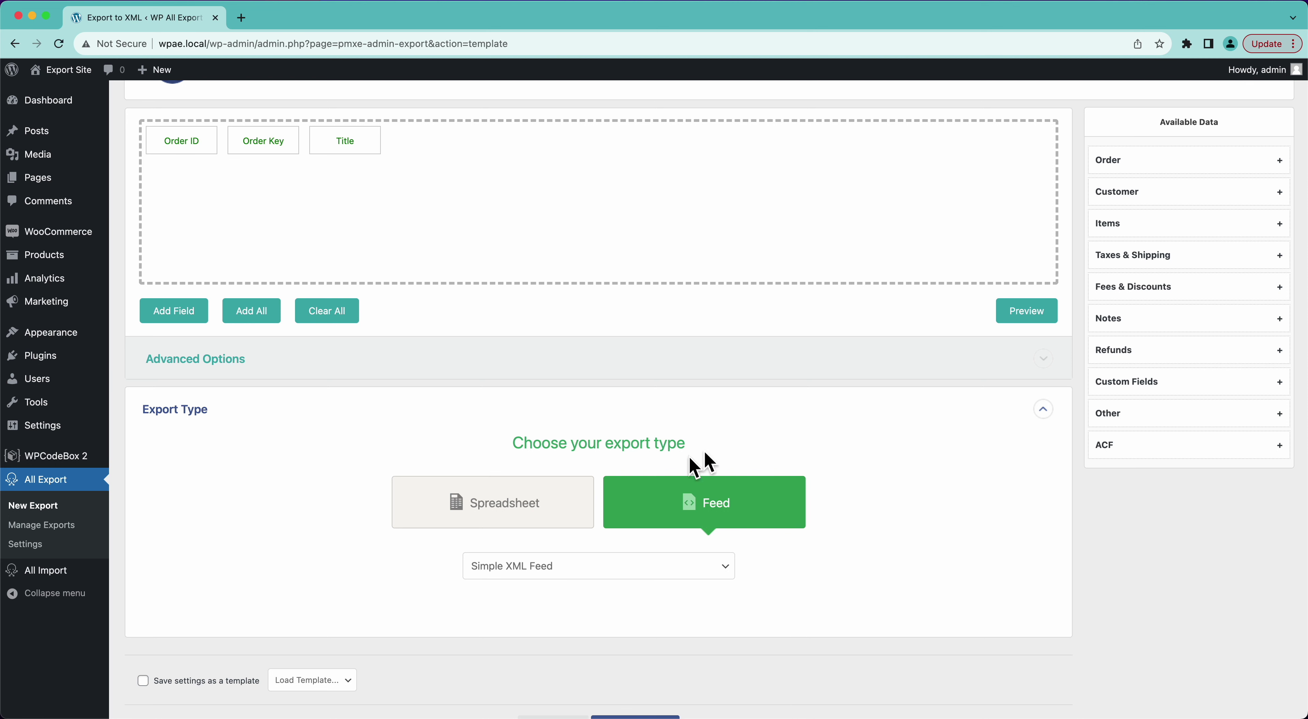
left_click(1001, 320)
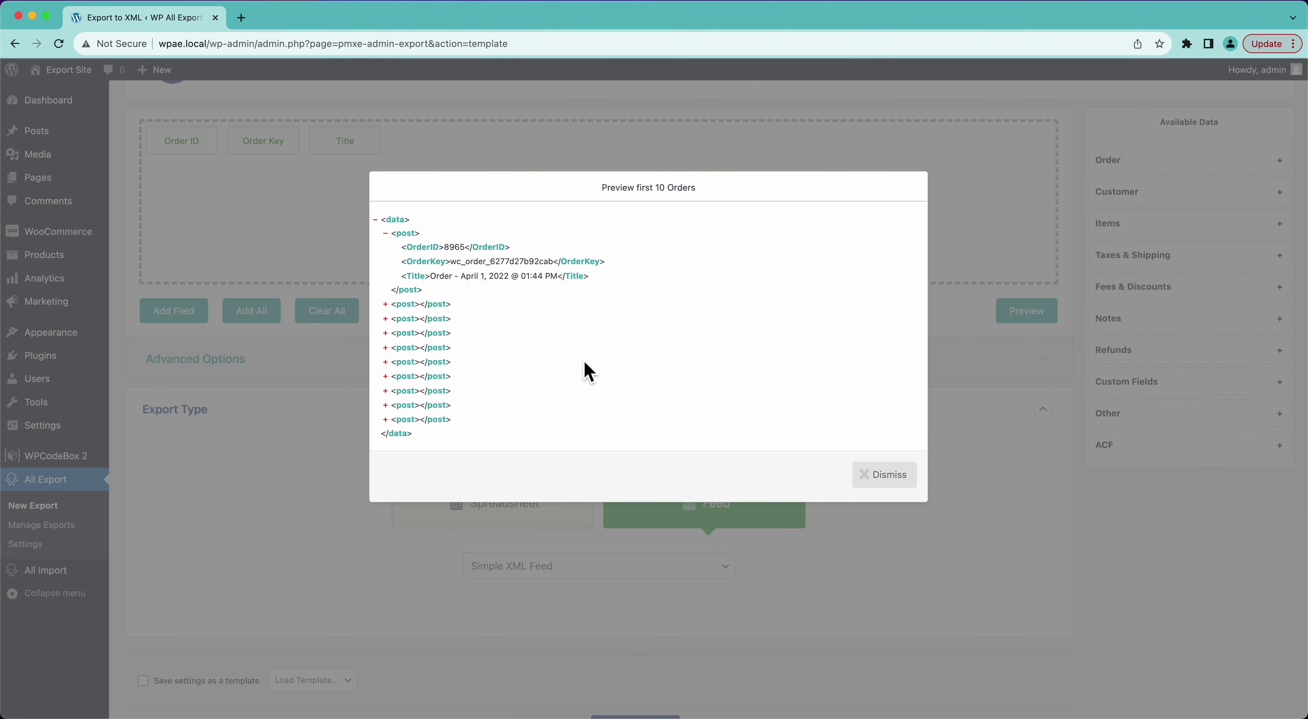
left_click(899, 475)
Move the Title field in front of Order Key and preview the new XML element order
left_click_drag(350, 147, 261, 152)
left_click(1018, 311)
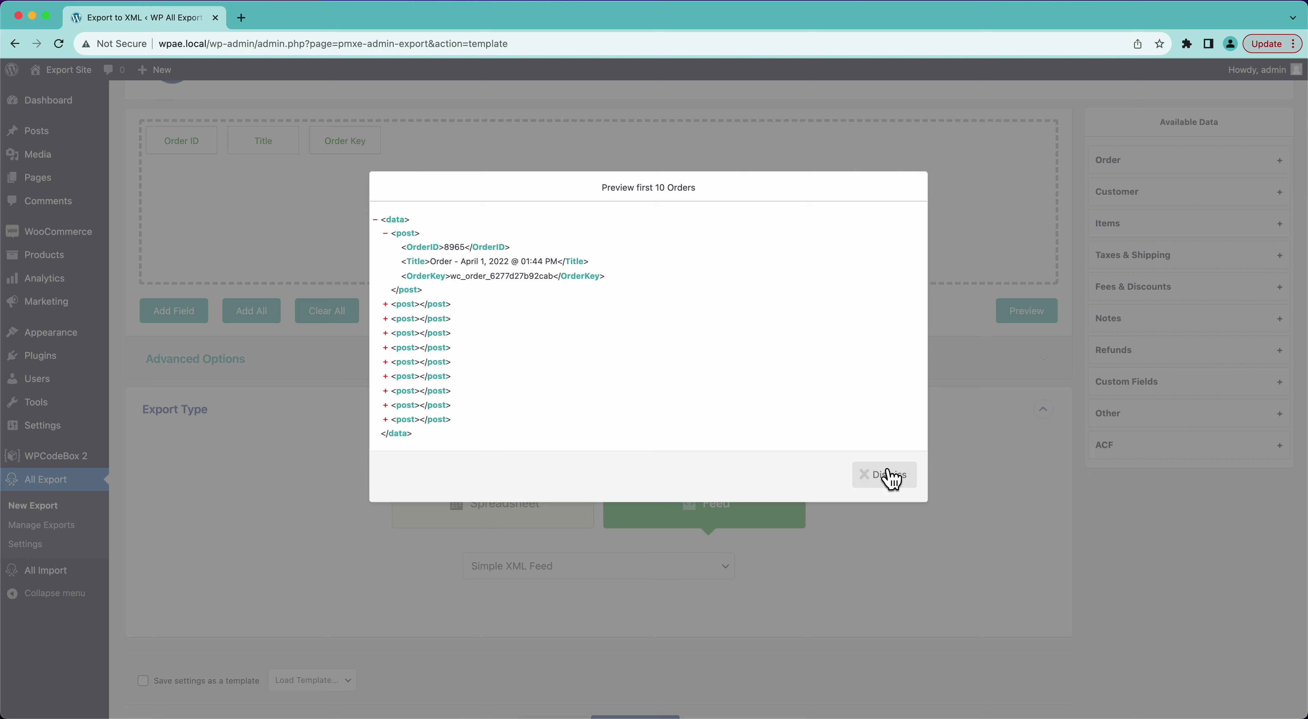
left_click(894, 482)
Rename the Title field's element to "Order Title" and preview the XML
left_click(285, 152)
double_click(412, 184)
type("Order Title")
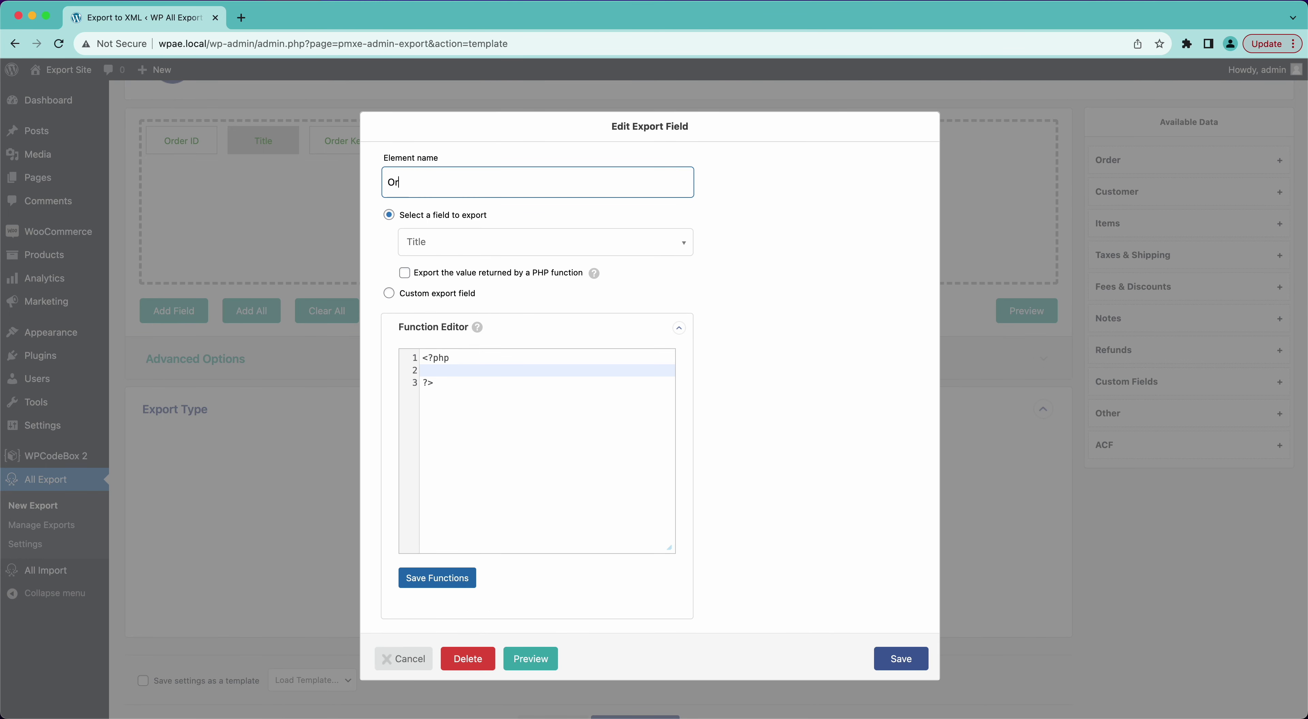
left_click(889, 666)
left_click(1024, 321)
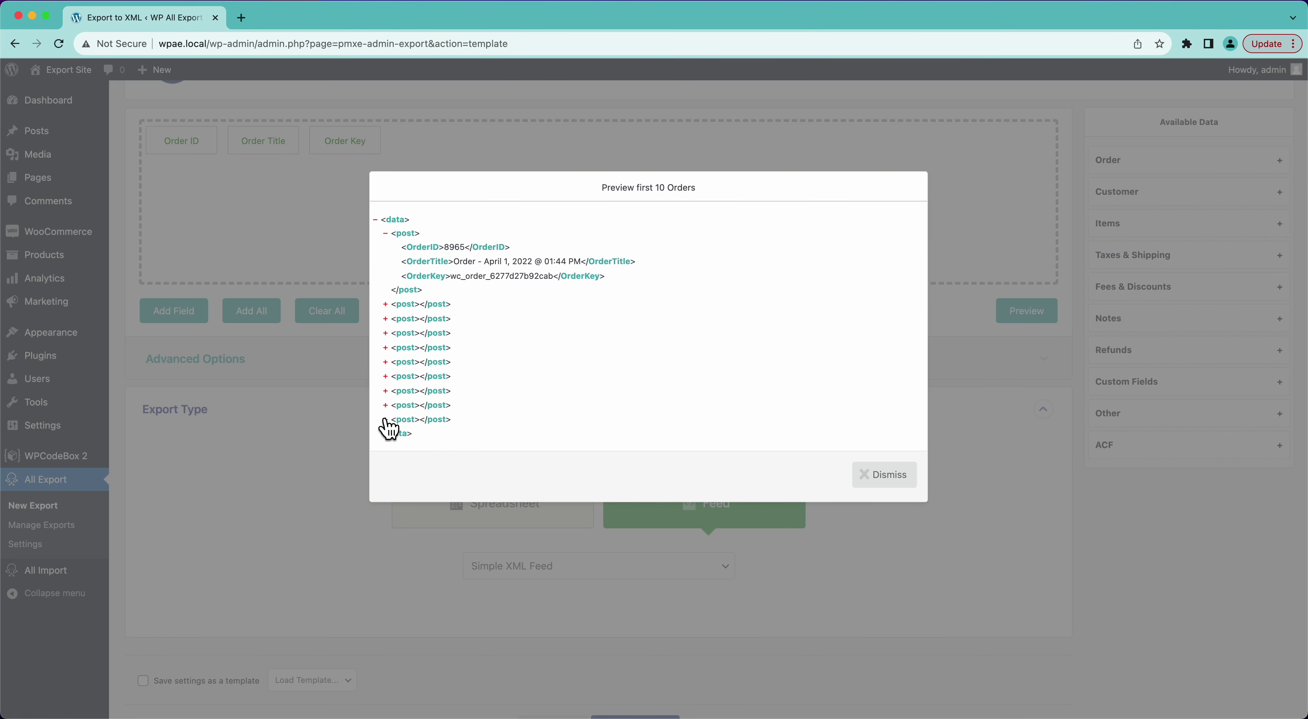
left_click(882, 475)
Switch to the text editor with ac_order_status_import_xml.xsd and copy the entire sample orders XML
mouse_move(8, 566)
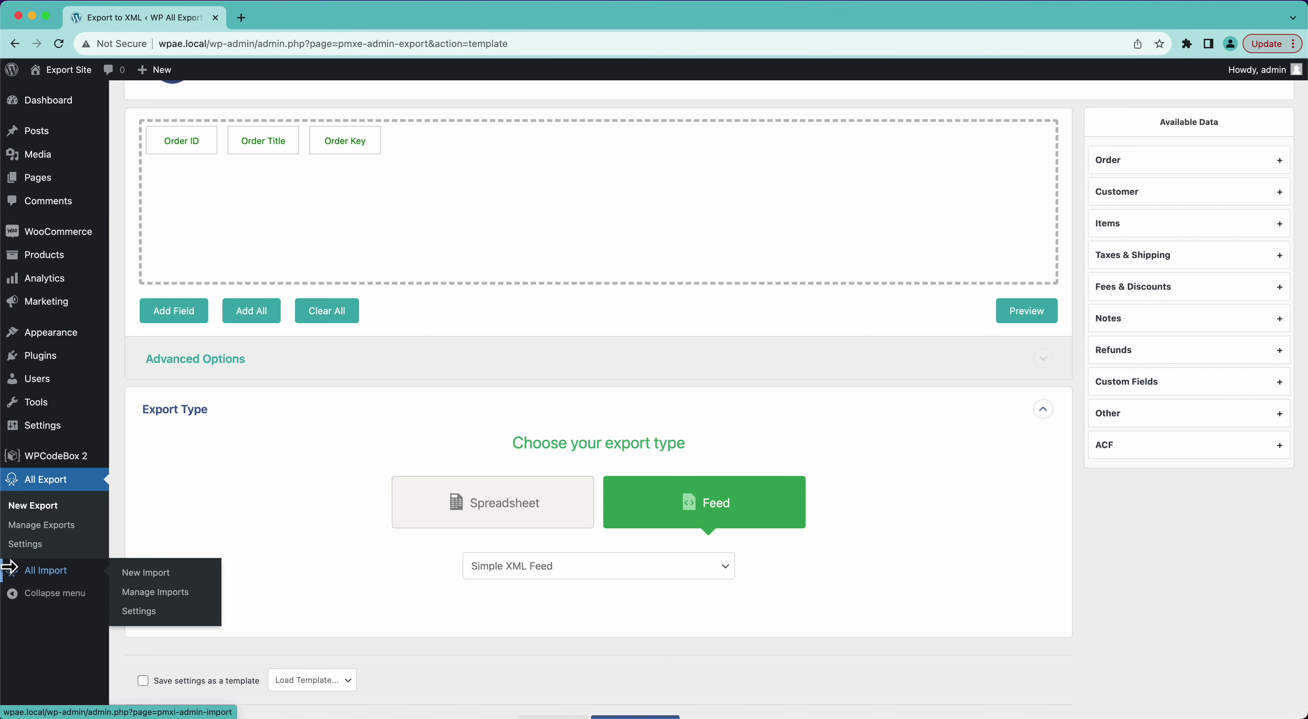
left_click_drag(7, 567, 99, 566)
left_click_drag(694, 24, 596, 21)
left_click(1282, 240)
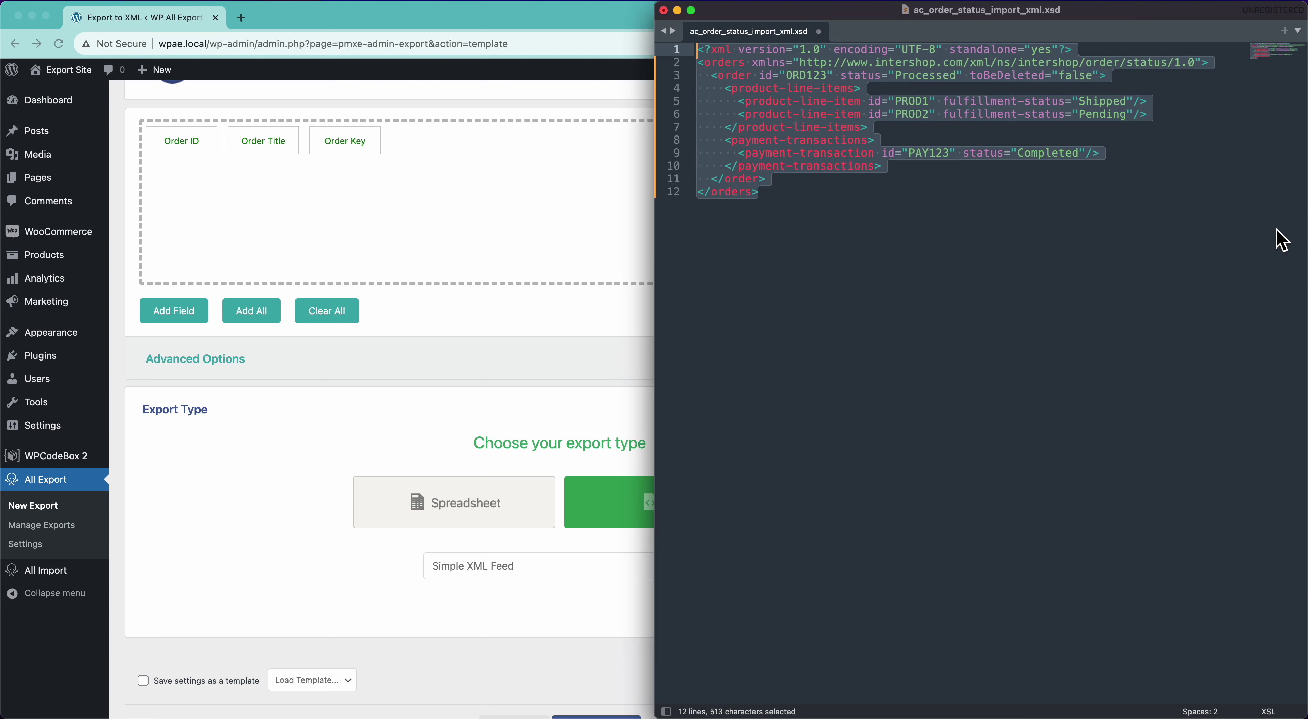
left_click(843, 248)
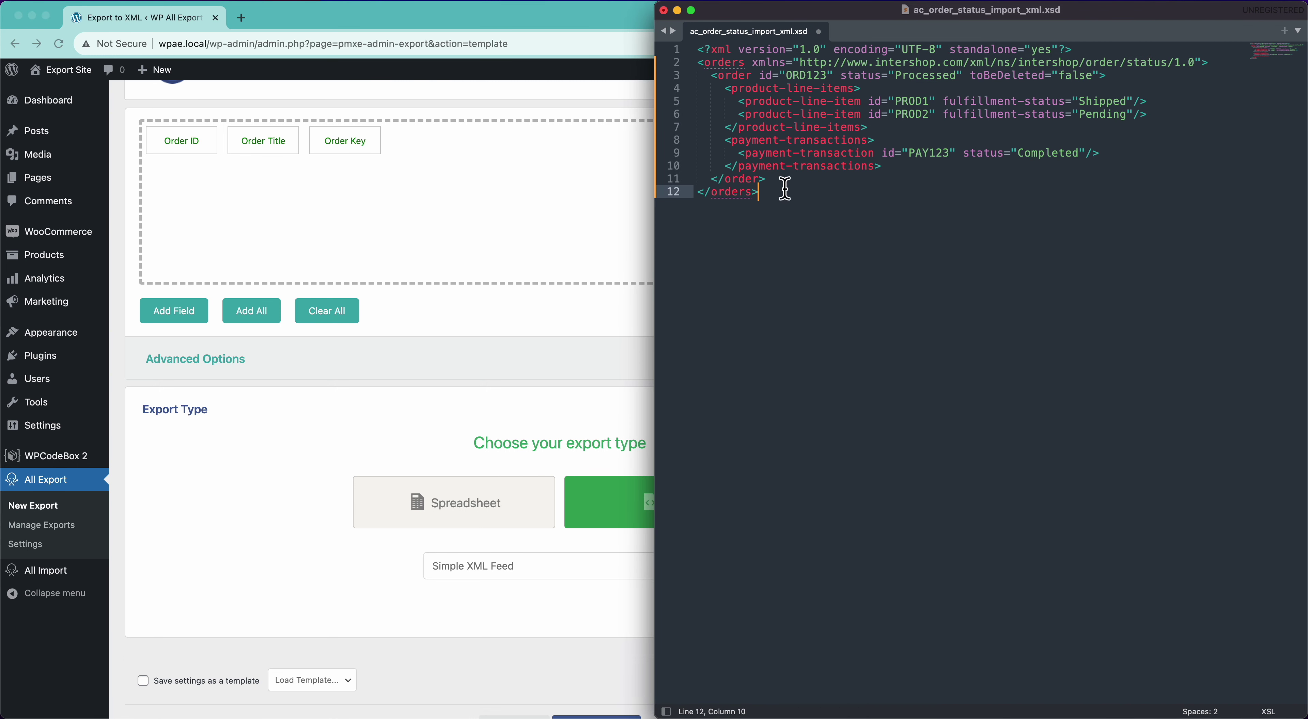
key("super+a")
key("super+c")
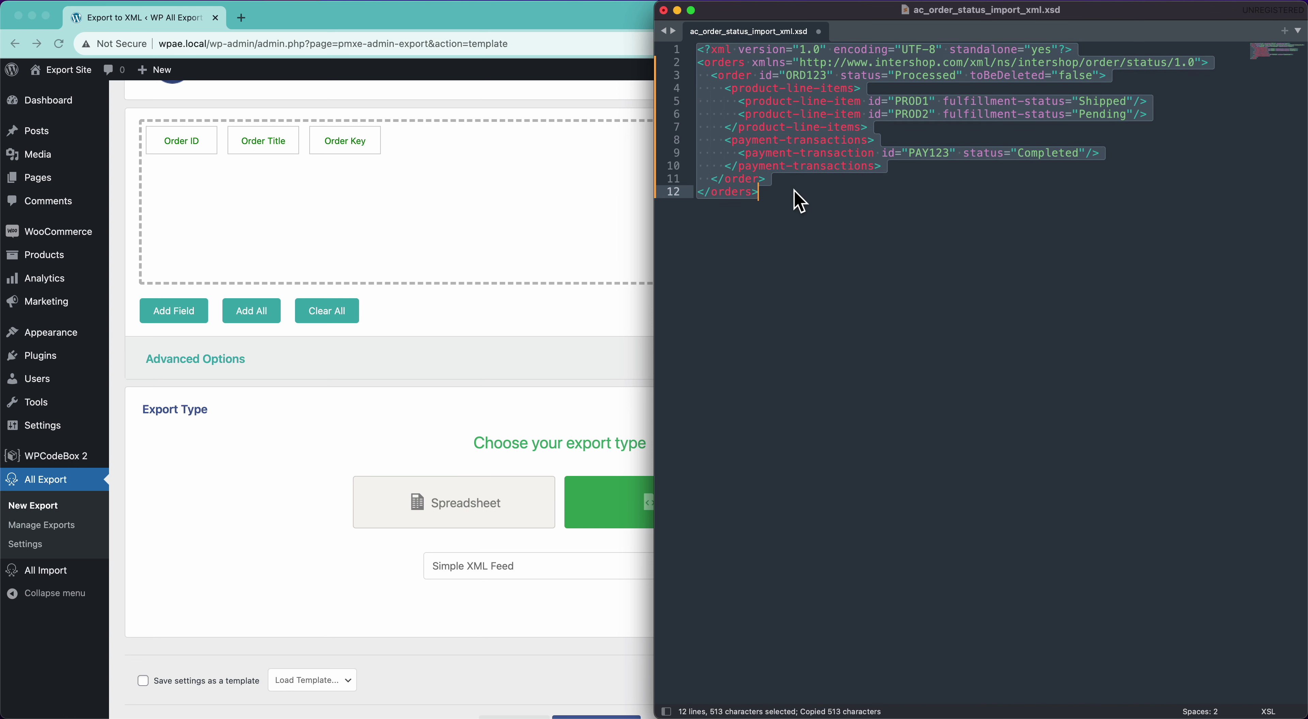
Return to the browser, change the feed type to Custom XML Feed and paste the copied XML below the default template
left_click(485, 399)
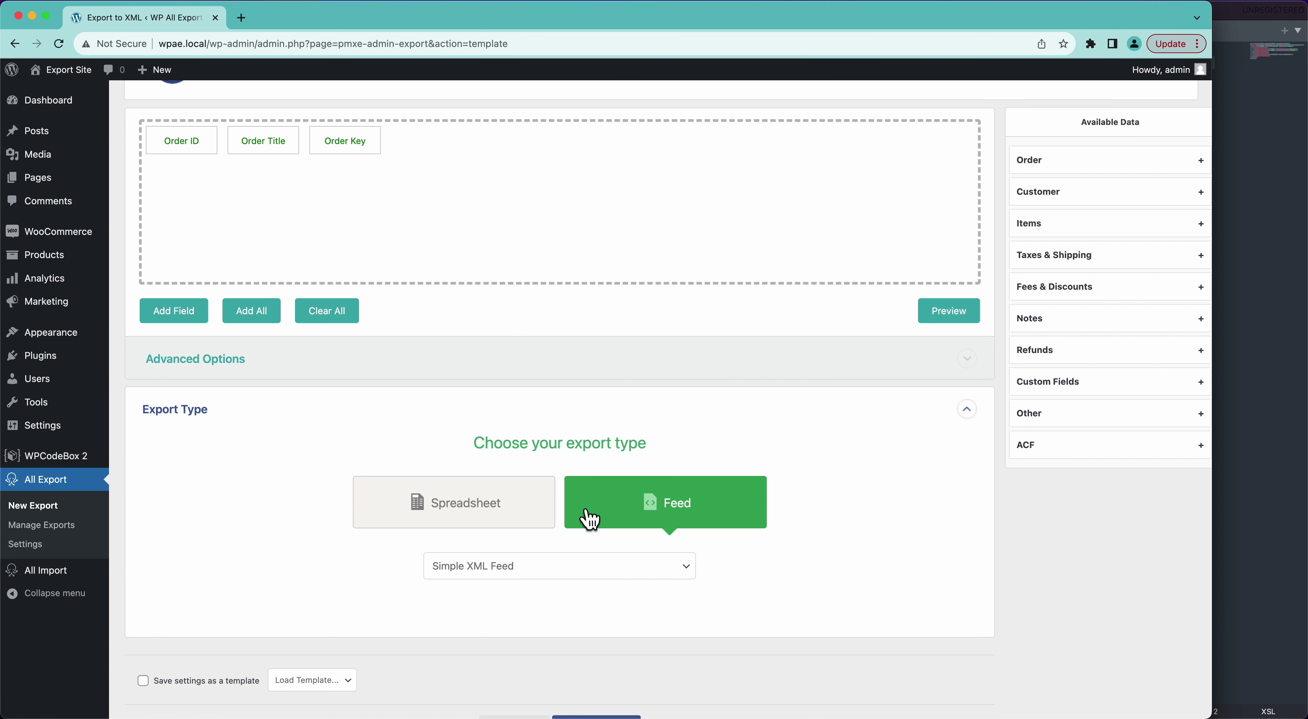
left_click(557, 577)
left_click(509, 584)
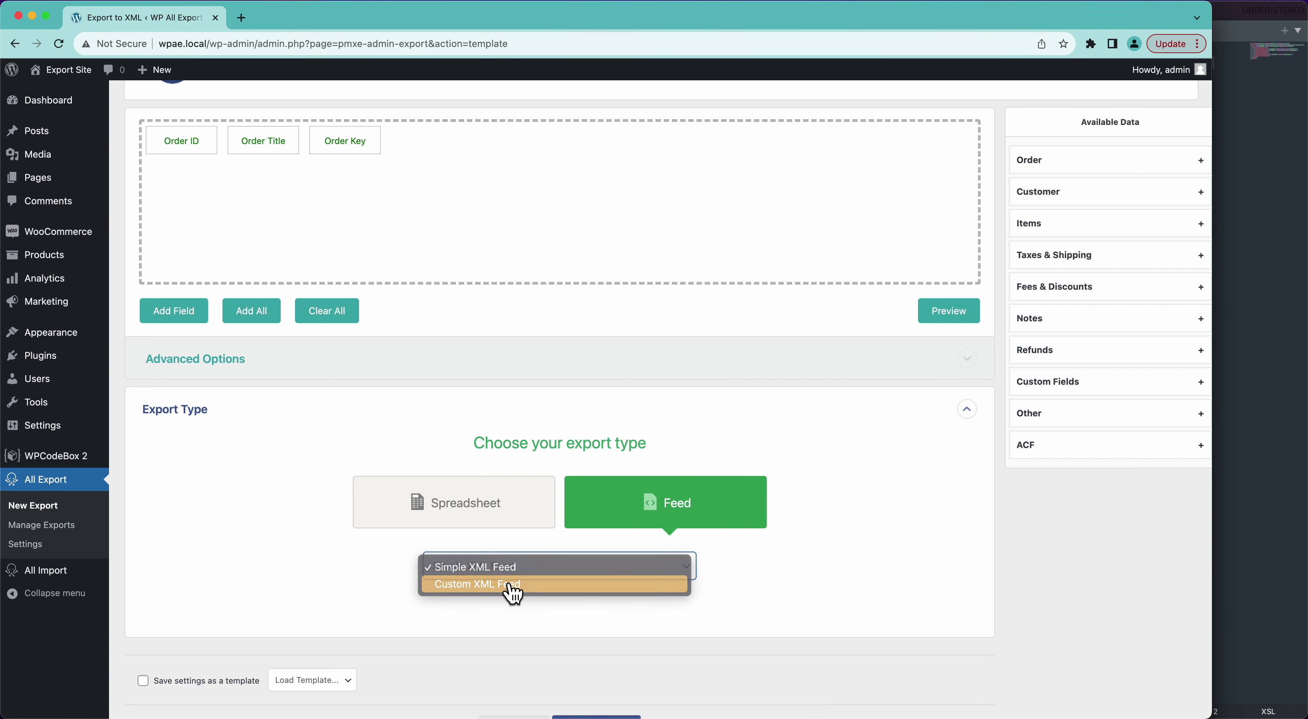
left_click(336, 318)
key("super+v")
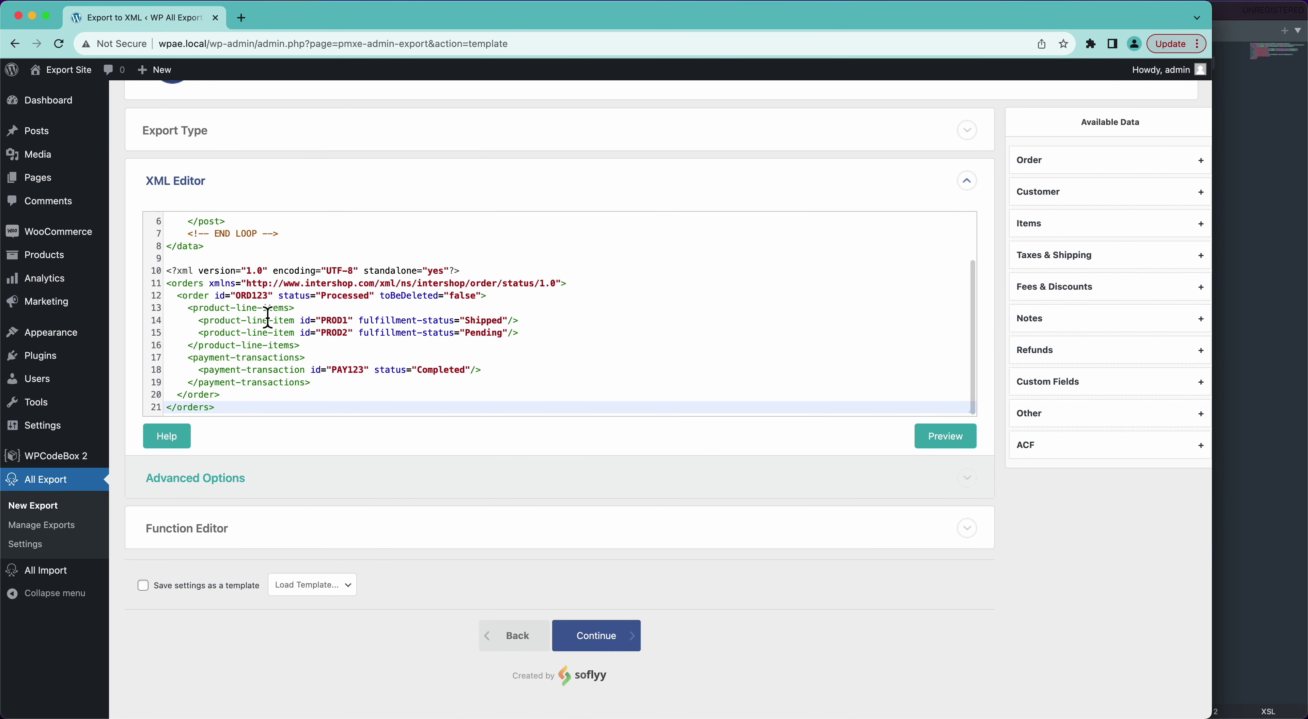
Examine the default XML template, its BEGIN LOOP and END LOOP comments and the post element between them
scroll(239, 320, "up", 5)
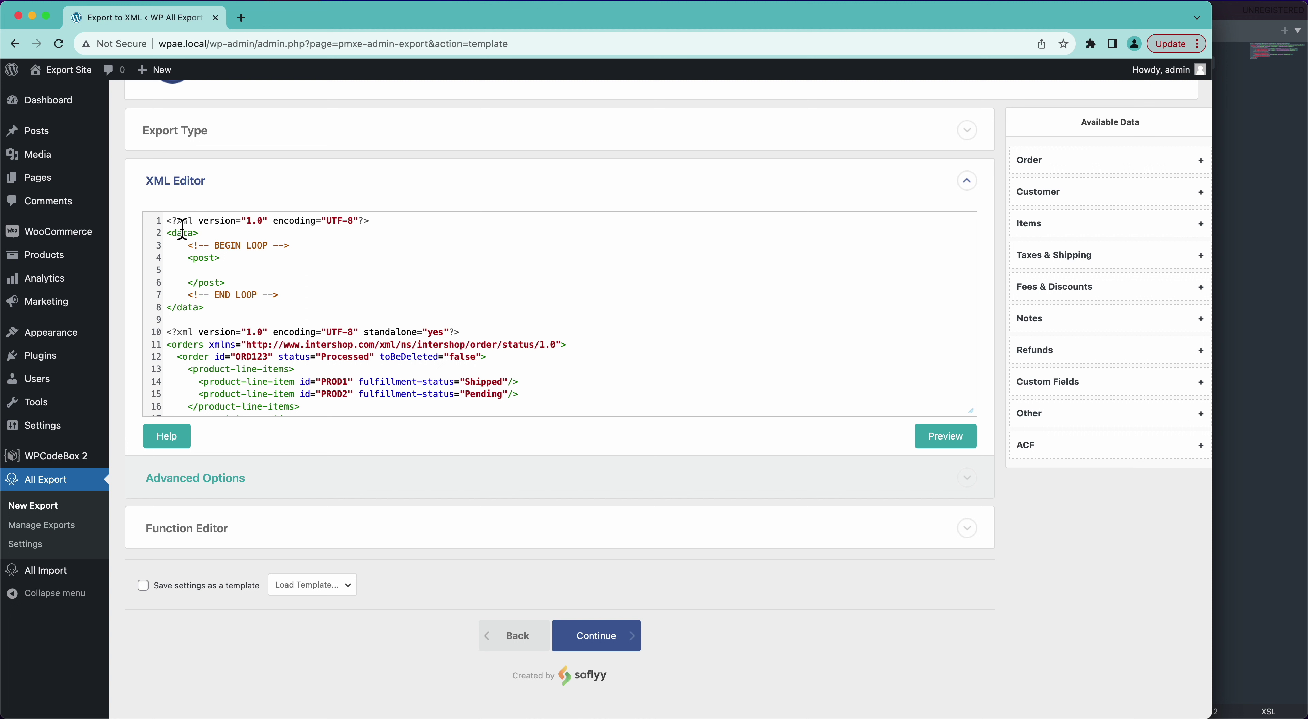
left_click_drag(205, 308, 140, 224)
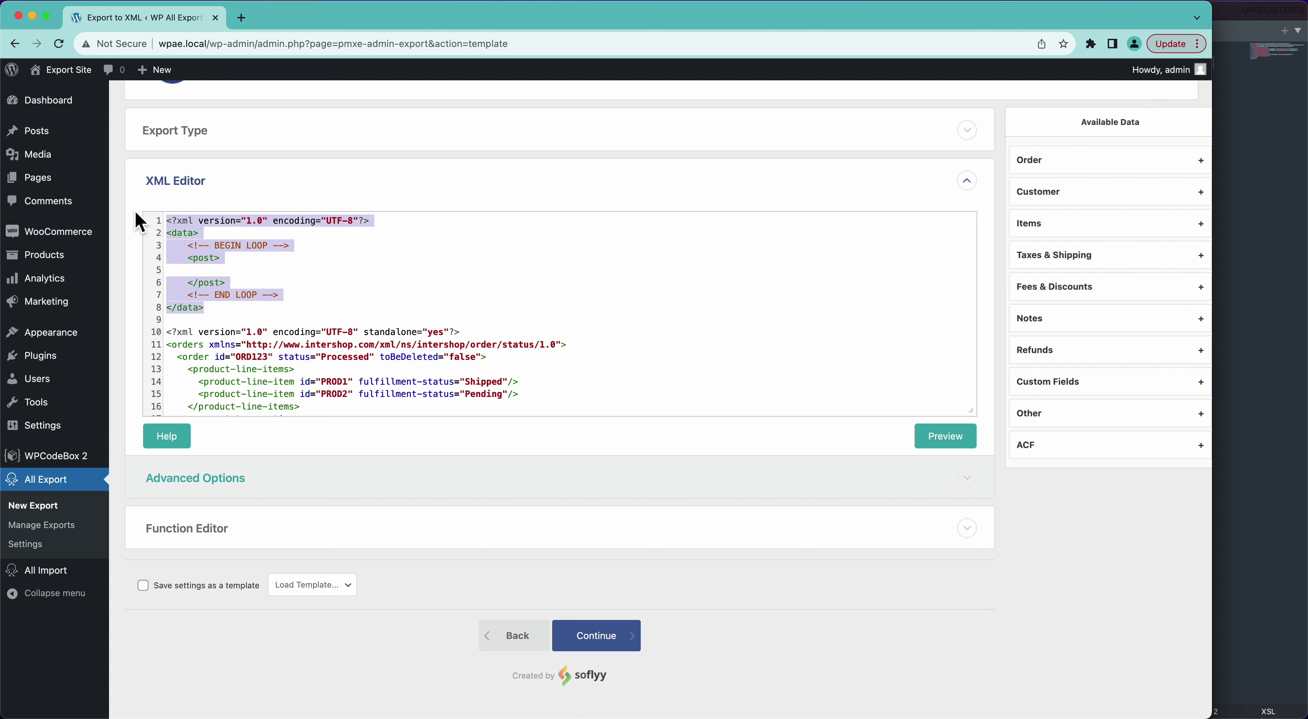
left_click(312, 284)
left_click(269, 245)
left_click(245, 297)
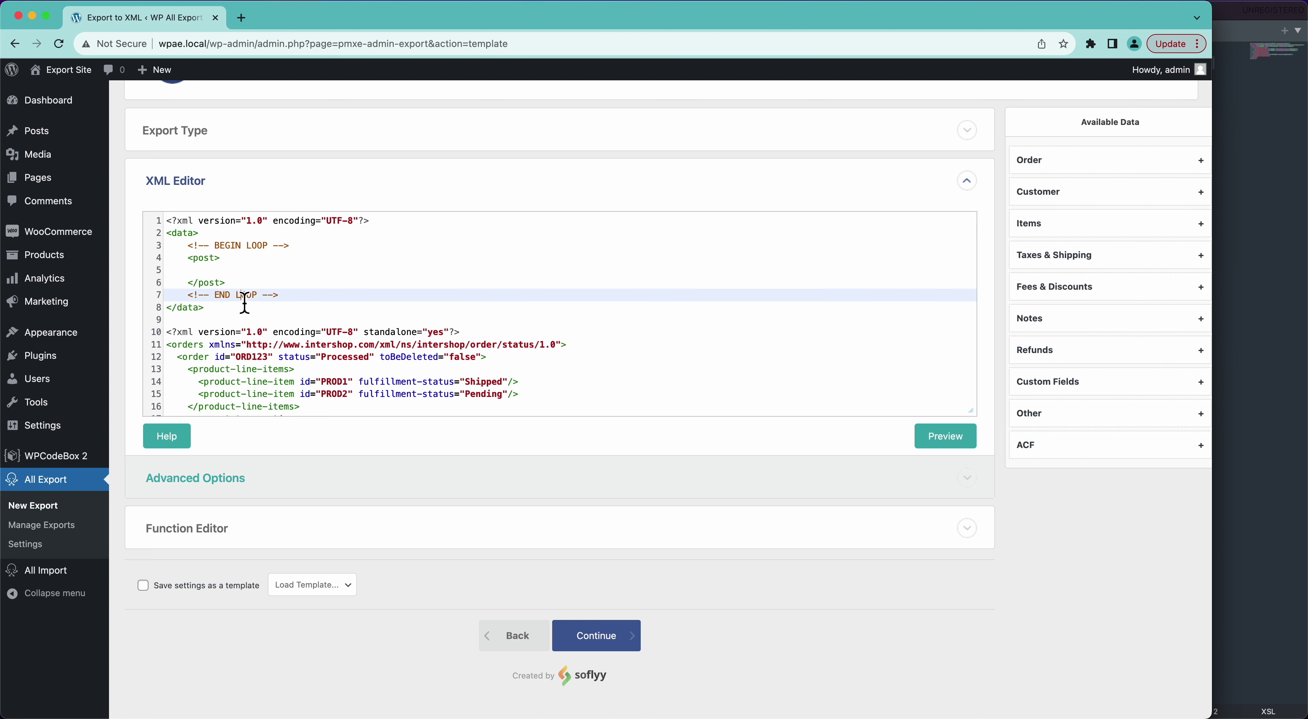
left_click_drag(189, 258, 228, 284)
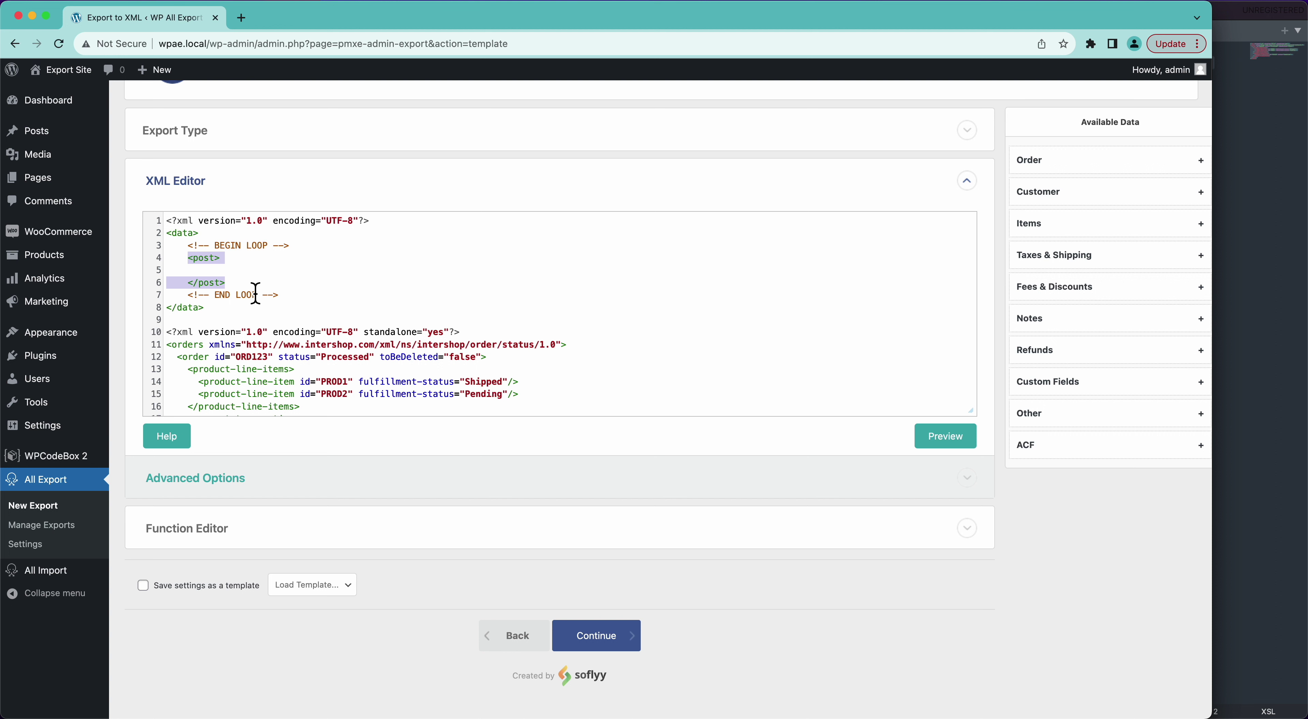
left_click(295, 296)
scroll(297, 300, "down", 1)
scroll(297, 301, "up", 1)
Copy the default template's BEGIN LOOP comment onto its own line above the order element in the pasted XML
left_click(300, 248)
key("shift+super+Left")
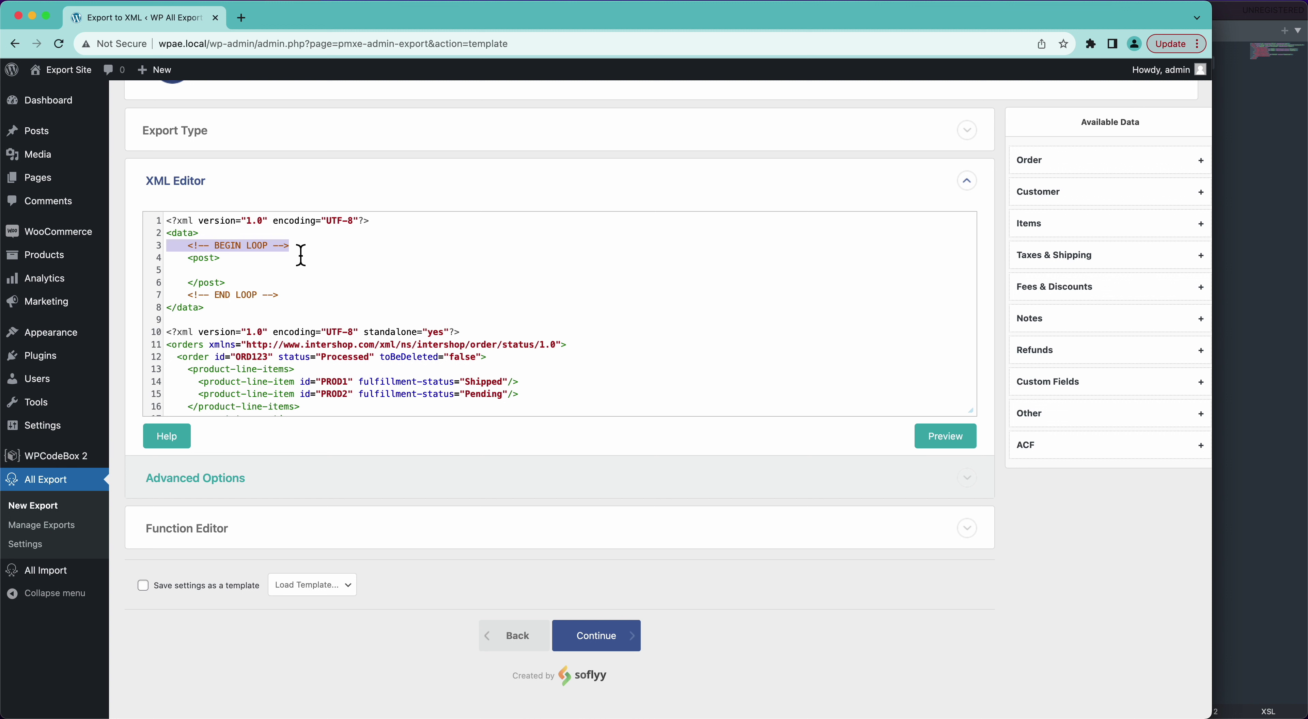
scroll(188, 365, "down", 1)
left_click(175, 329)
key("super+v")
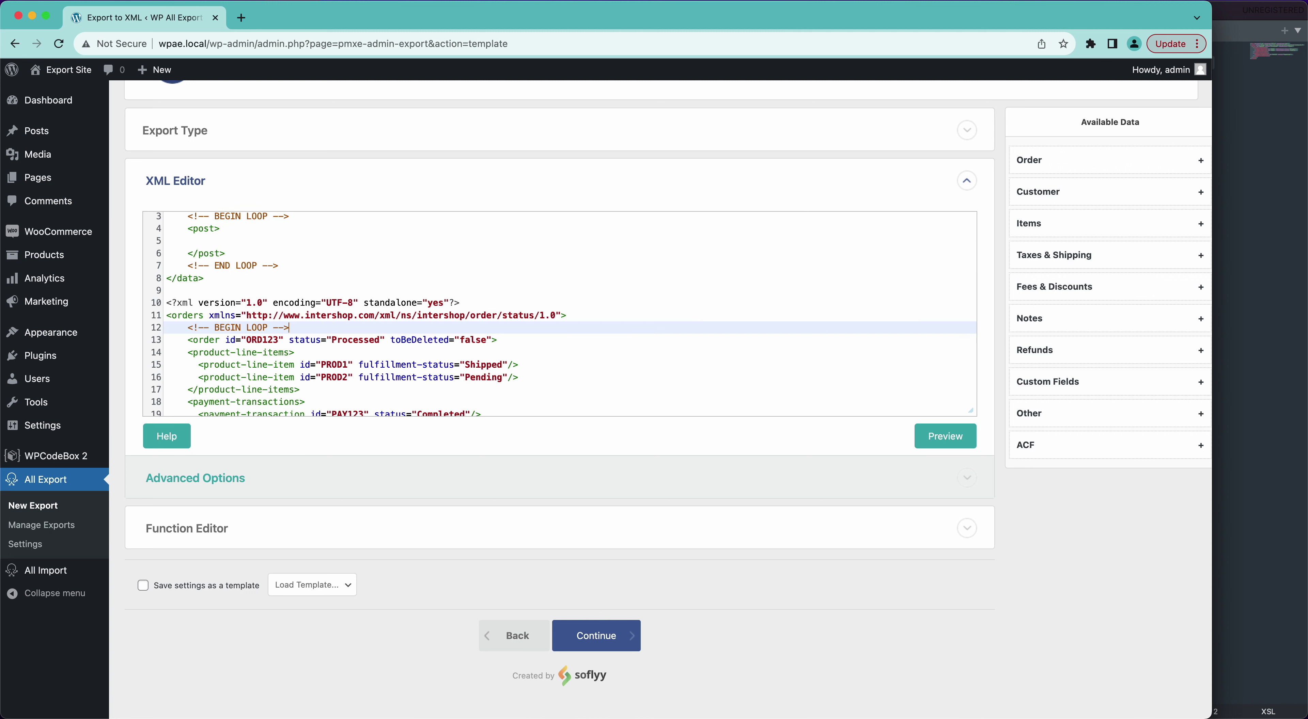
Copy the END LOOP comment onto a new line after the closing order tag and reduce its indentation
left_click(307, 268)
key("shift+super+Left")
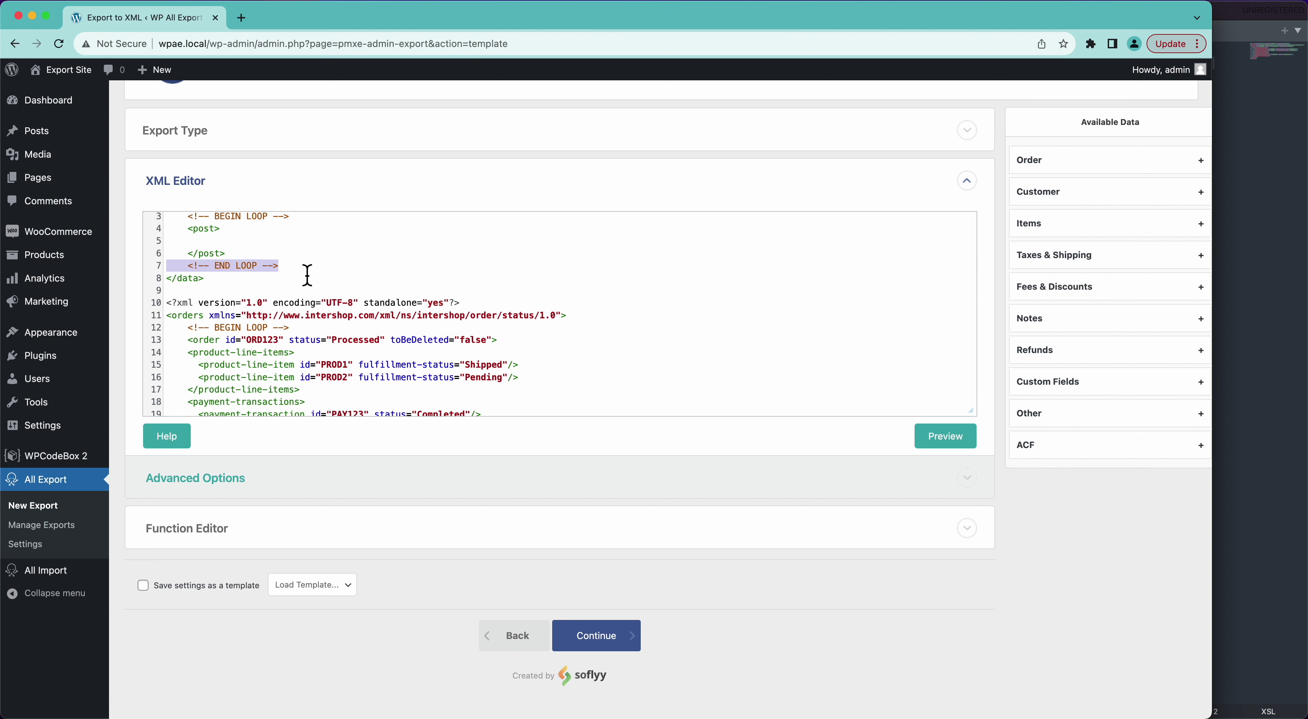
scroll(307, 275, "down", 2)
left_click(232, 399)
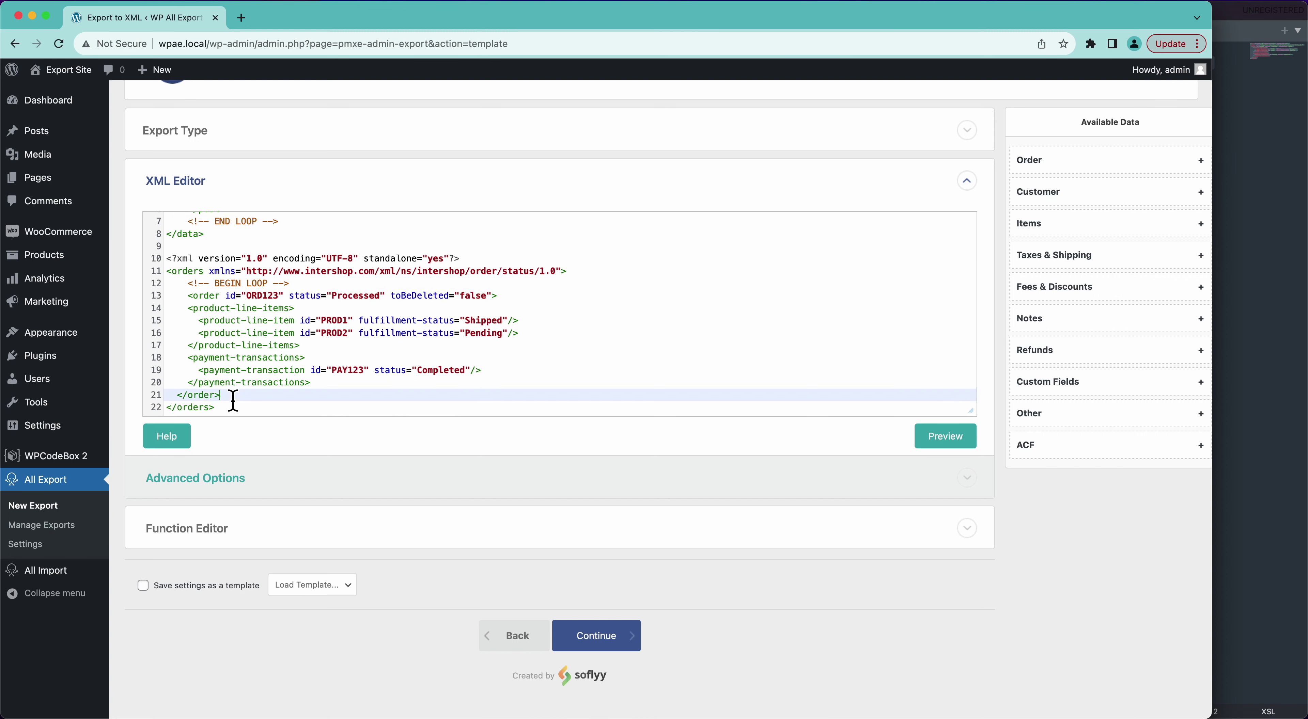
key("Return")
key("super+v")
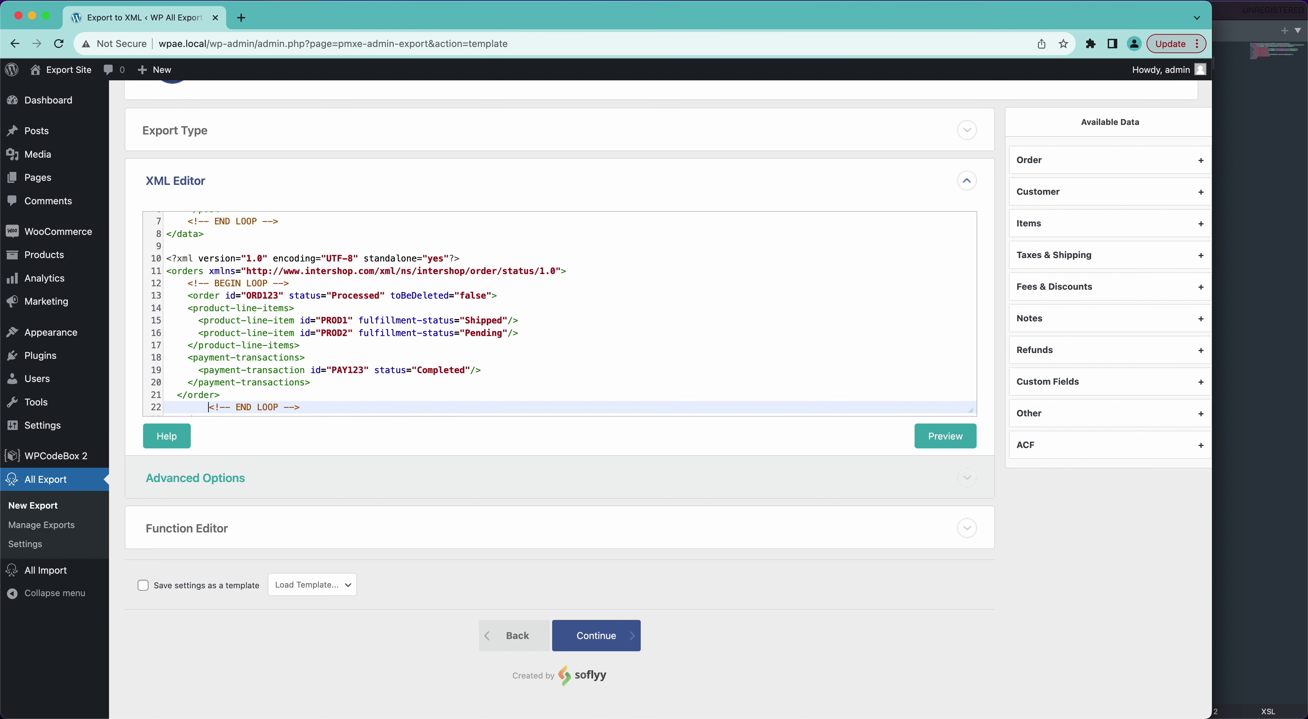
key("super+Left")
key("shift+super+Left")
key("BackSpace")
scroll(242, 388, "down", 1)
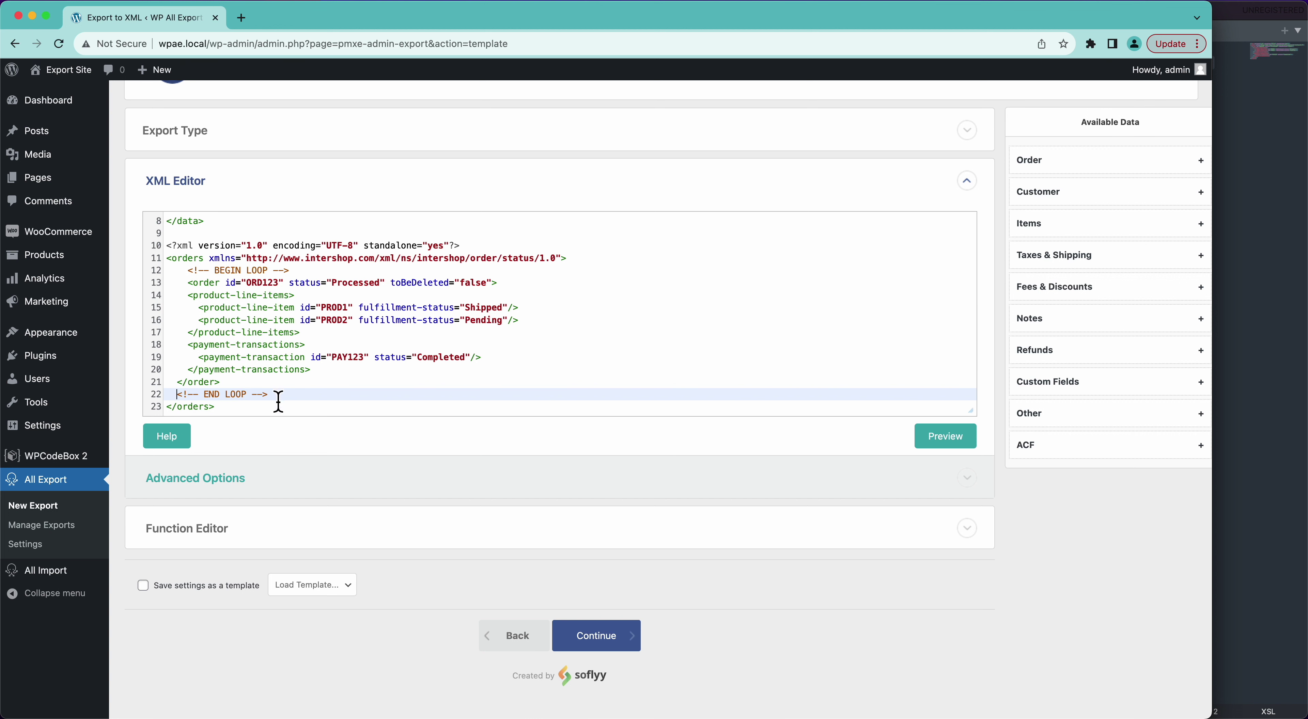
Delete the default data template above the pasted orders XML, including its XML declaration
left_click_drag(169, 270, 282, 404)
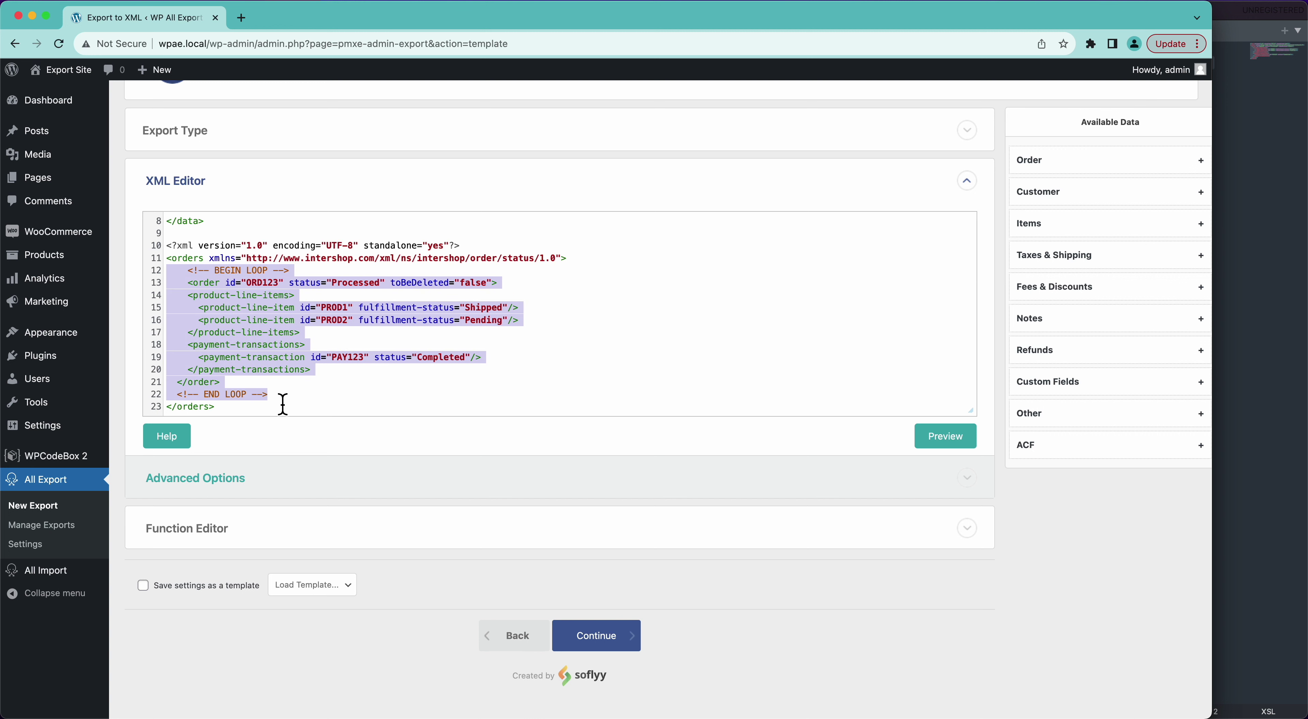
scroll(282, 404, "up", 3)
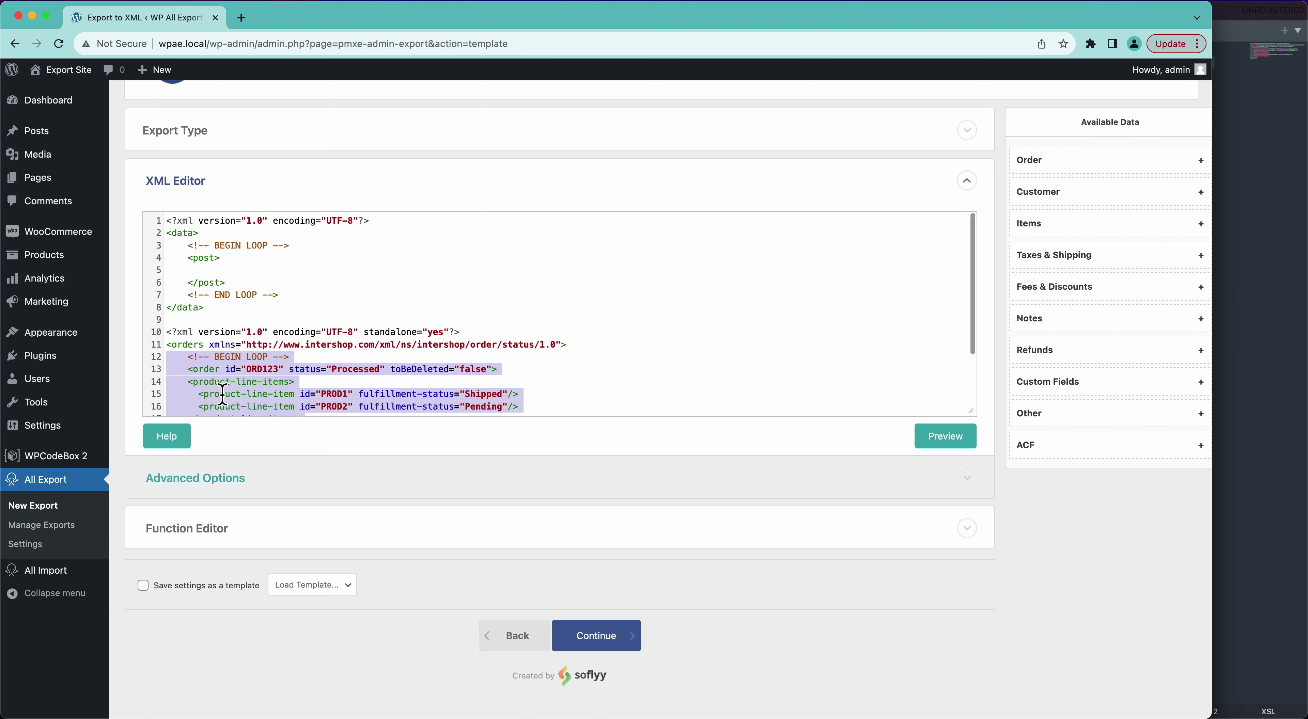
left_click(169, 332)
key("super+shift+Up")
key("BackSpace")
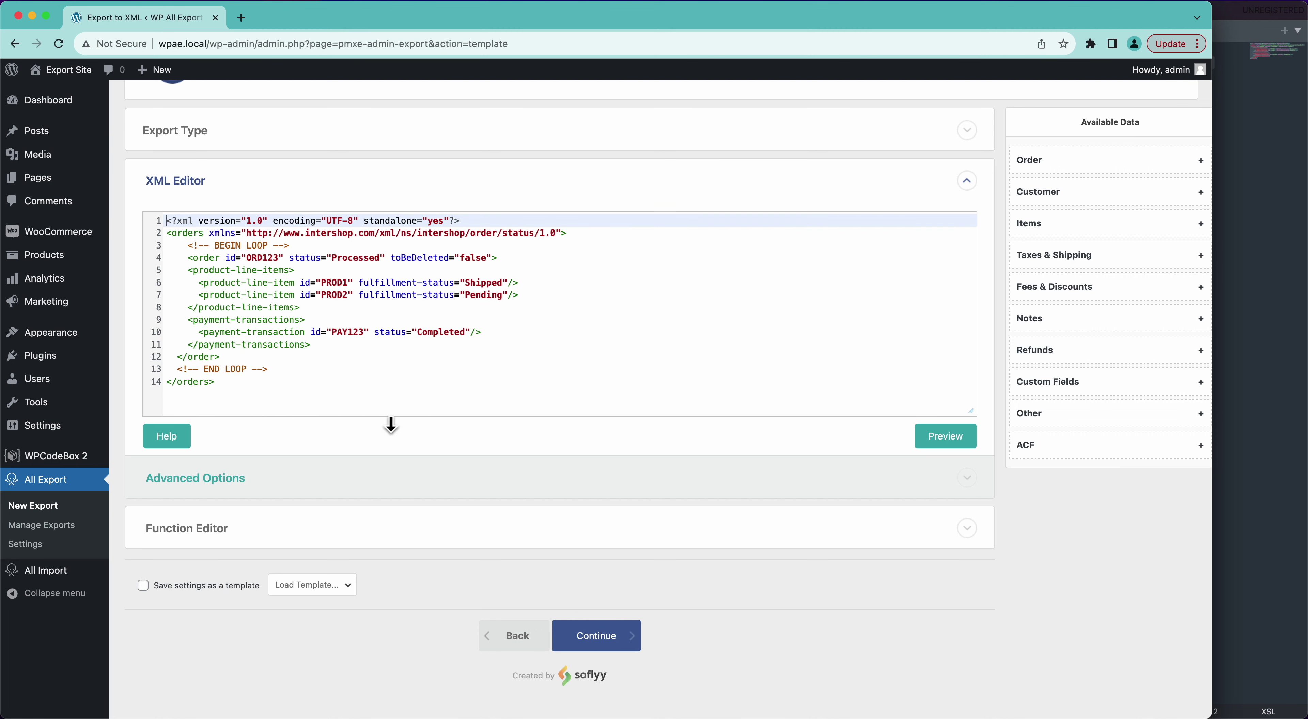
Examine the sample order, product and payment values in the orders XML that need dynamic data
left_click(391, 414)
left_click(404, 359)
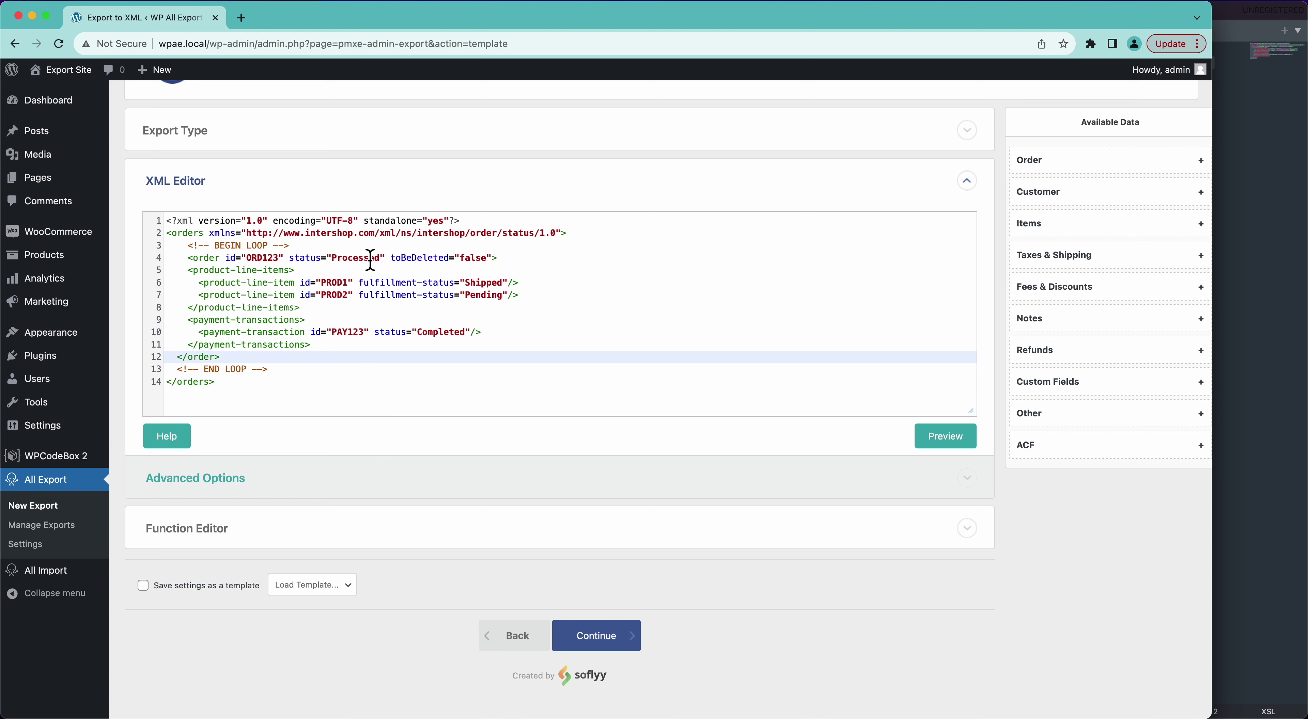
double_click(259, 257)
double_click(368, 272)
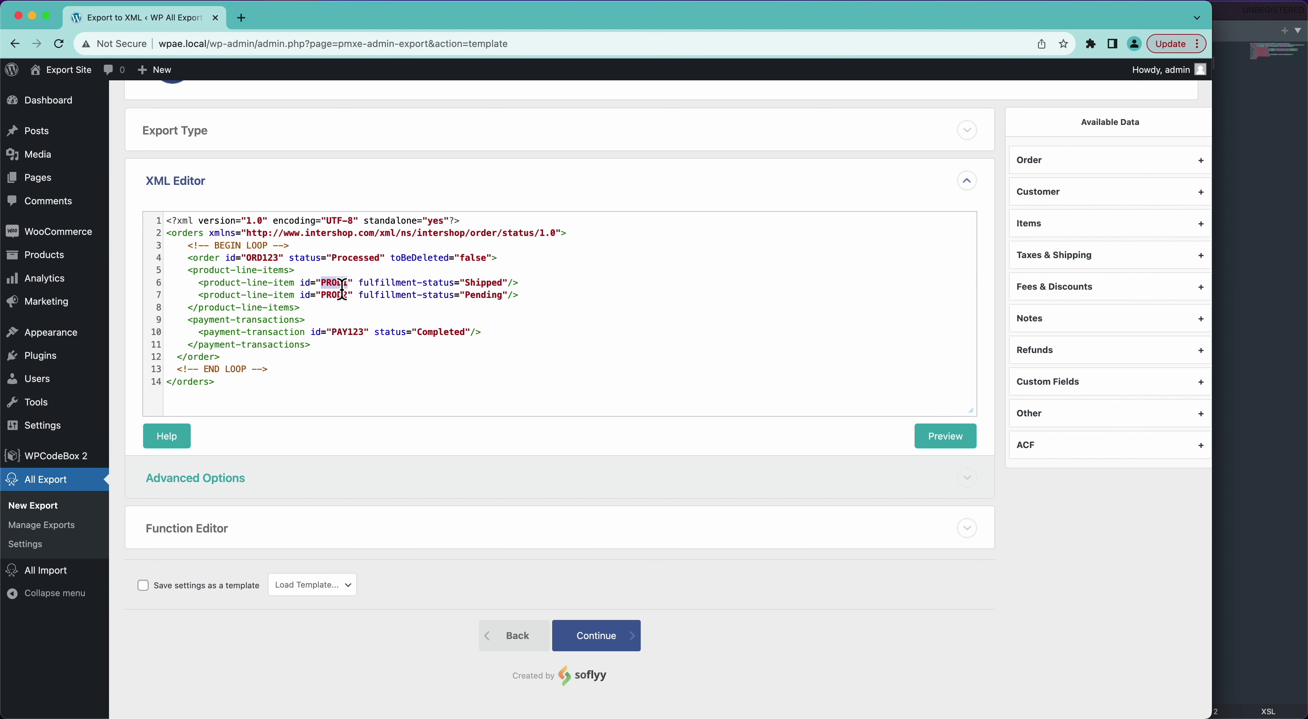
double_click(349, 345)
left_click(367, 426)
Insert the Order ID field as a new element inside the order element and copy its {Order ID} placeholder
double_click(262, 258)
left_click(1036, 169)
left_click_drag(1062, 225, 638, 282)
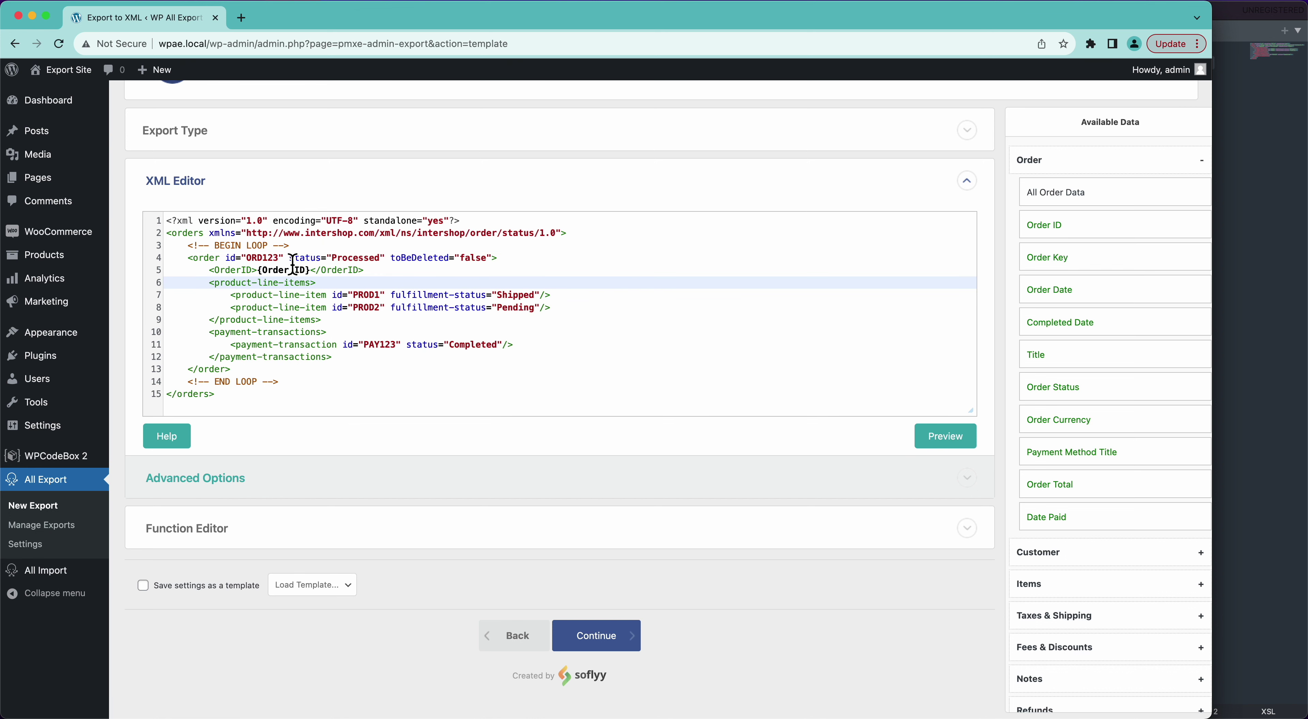
left_click_drag(257, 275, 313, 276)
key("super+c")
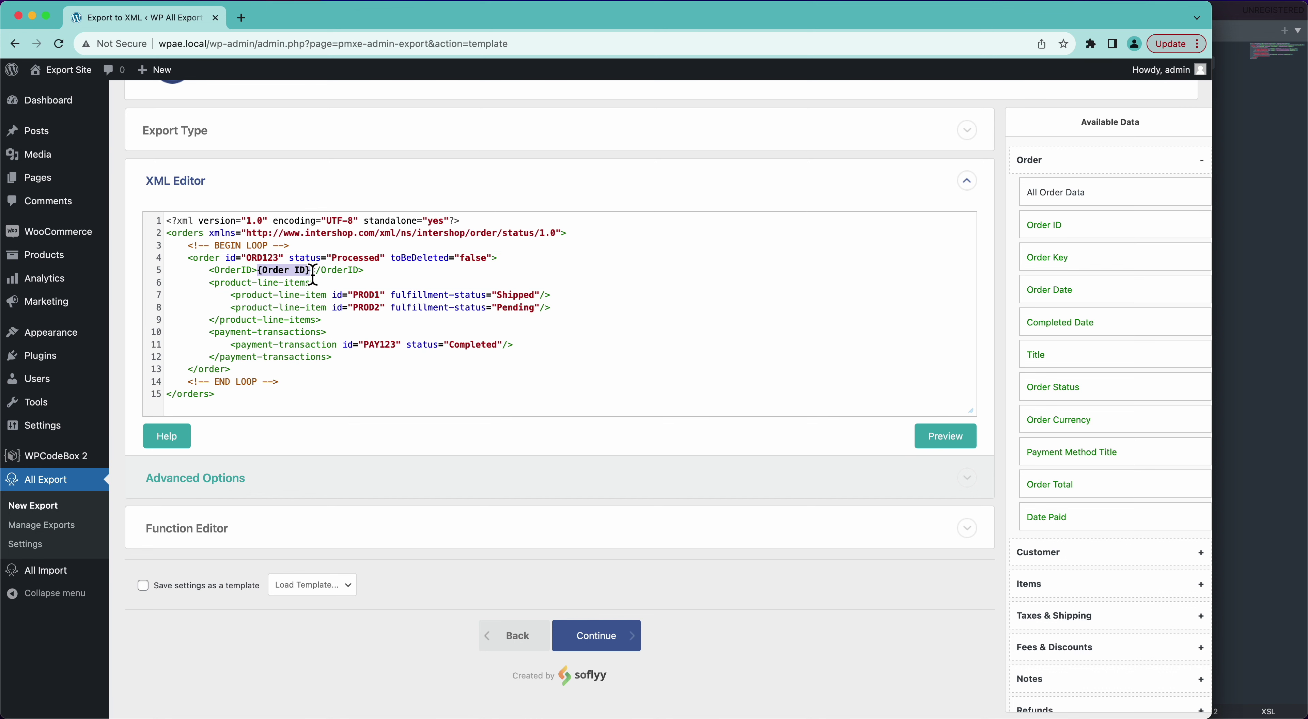
Preview the export and compare the OrderID element with the order element's id attribute
left_click(945, 440)
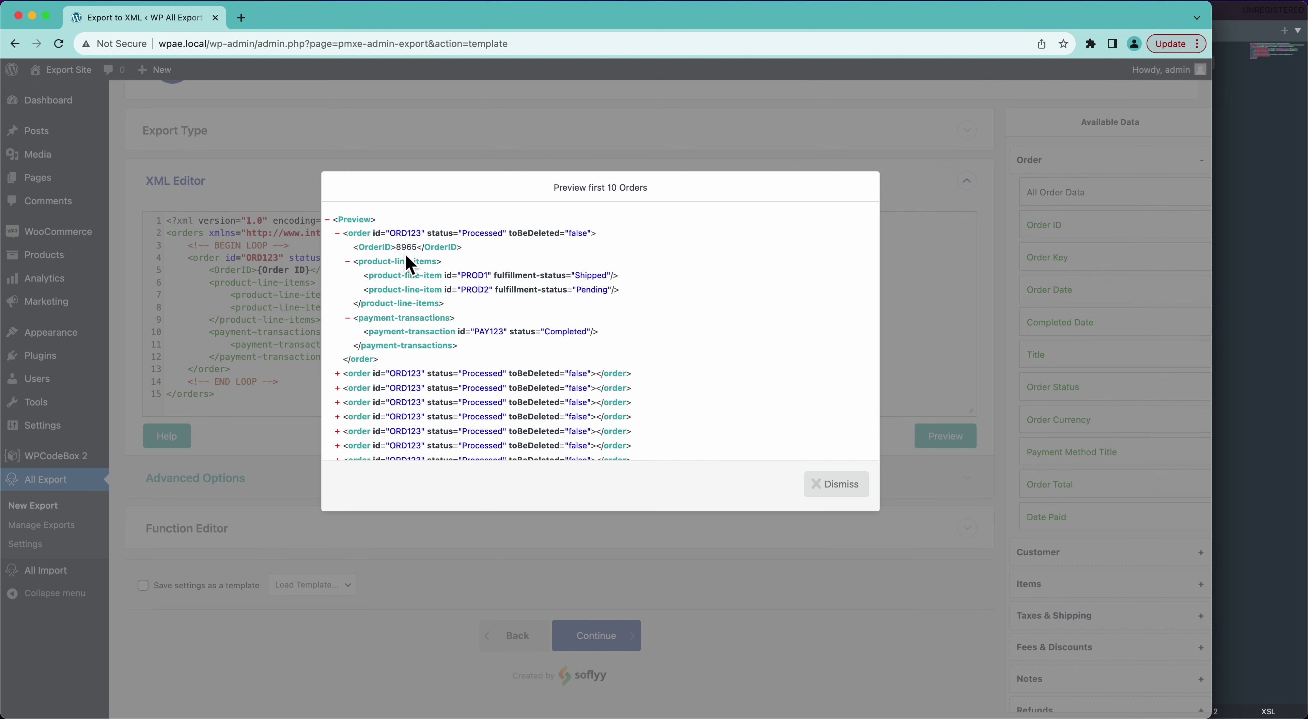
double_click(404, 234)
left_click(857, 486)
Replace the sample value ORD123 in the order element's id attribute with the {Order ID} placeholder
left_click(258, 273)
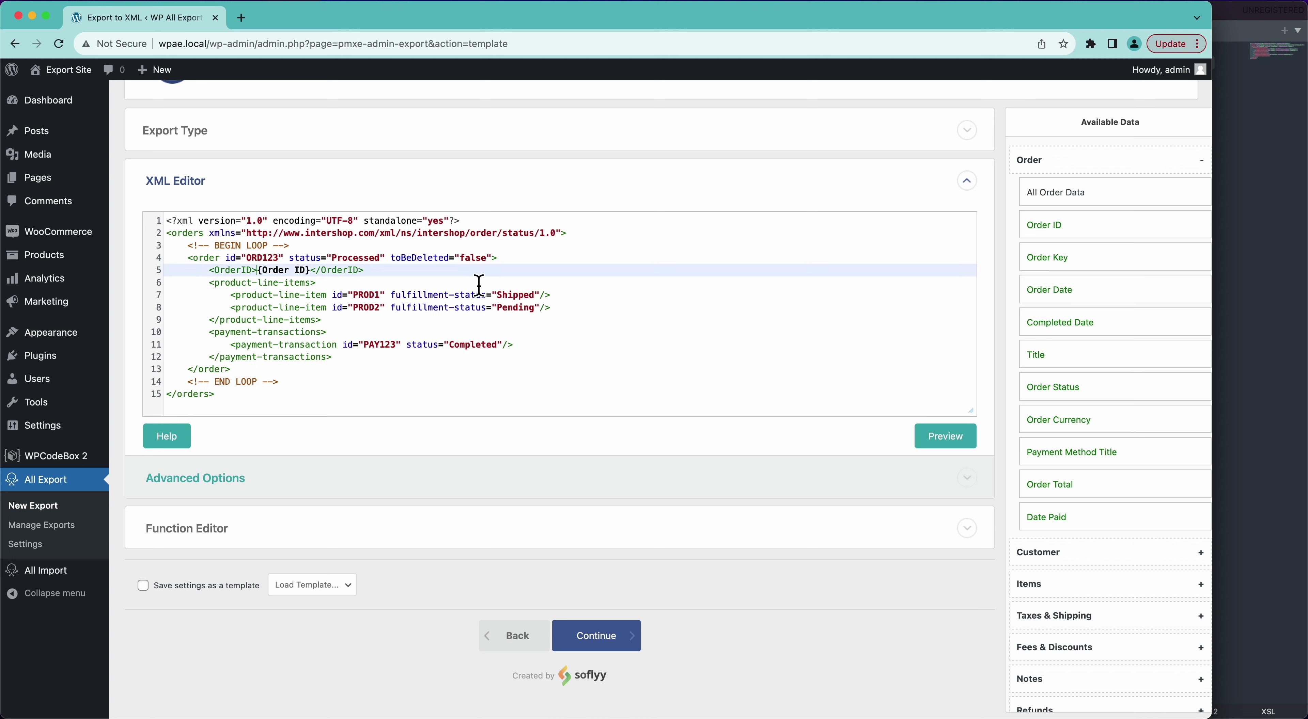
key("alt+shift+Right")
key("alt+shift+Right")
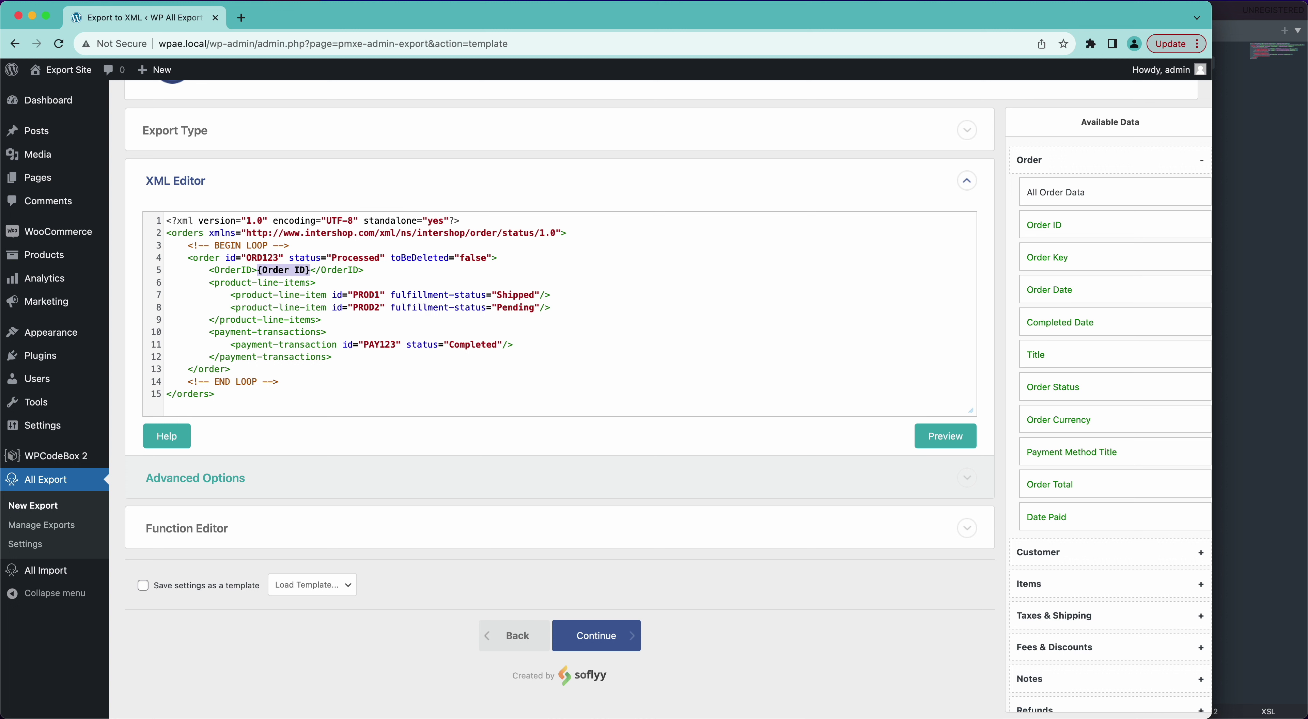
key("Up")
key("alt+Left")
key("alt+shift+Right")
key("super+v")
Delete the separate OrderID element line and check the order ids in the export preview
left_click(381, 273)
key("super+BackSpace")
key("BackSpace")
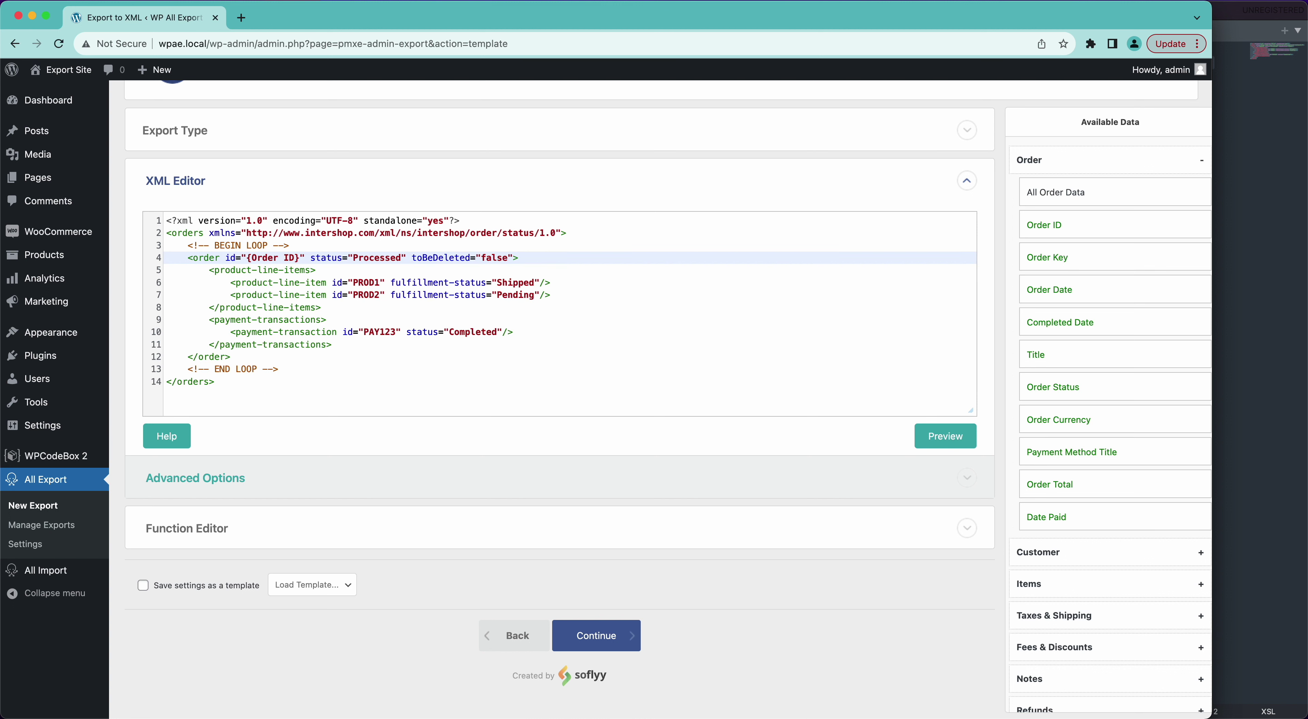
left_click(928, 435)
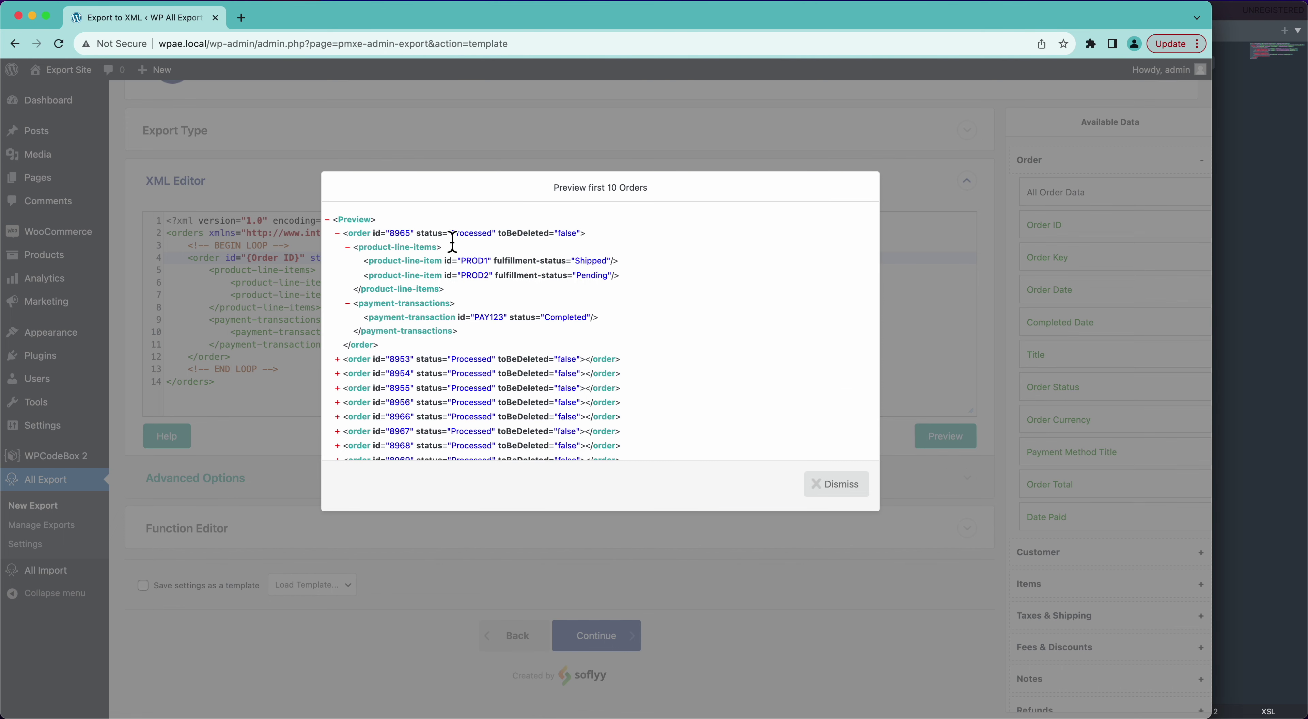
left_click(831, 487)
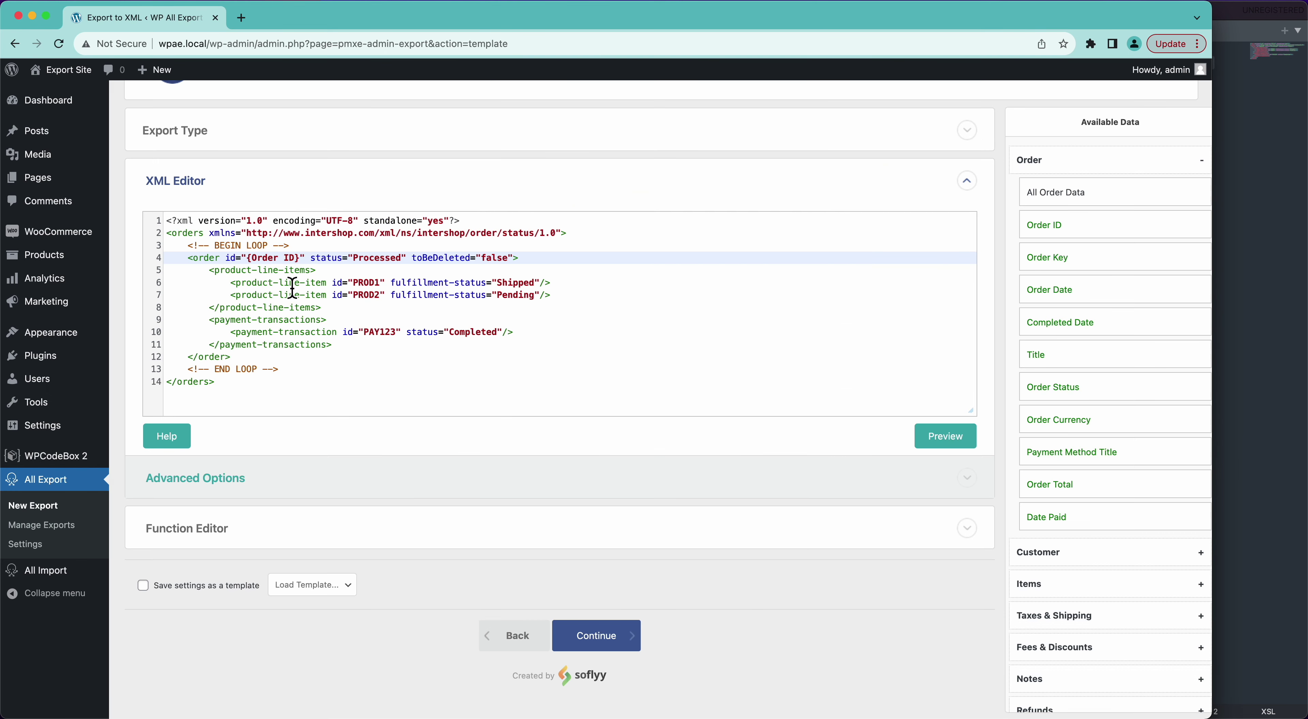
Replace the sample value Processed in the order element's status attribute with {Order Status}
double_click(376, 259)
key("BackSpace")
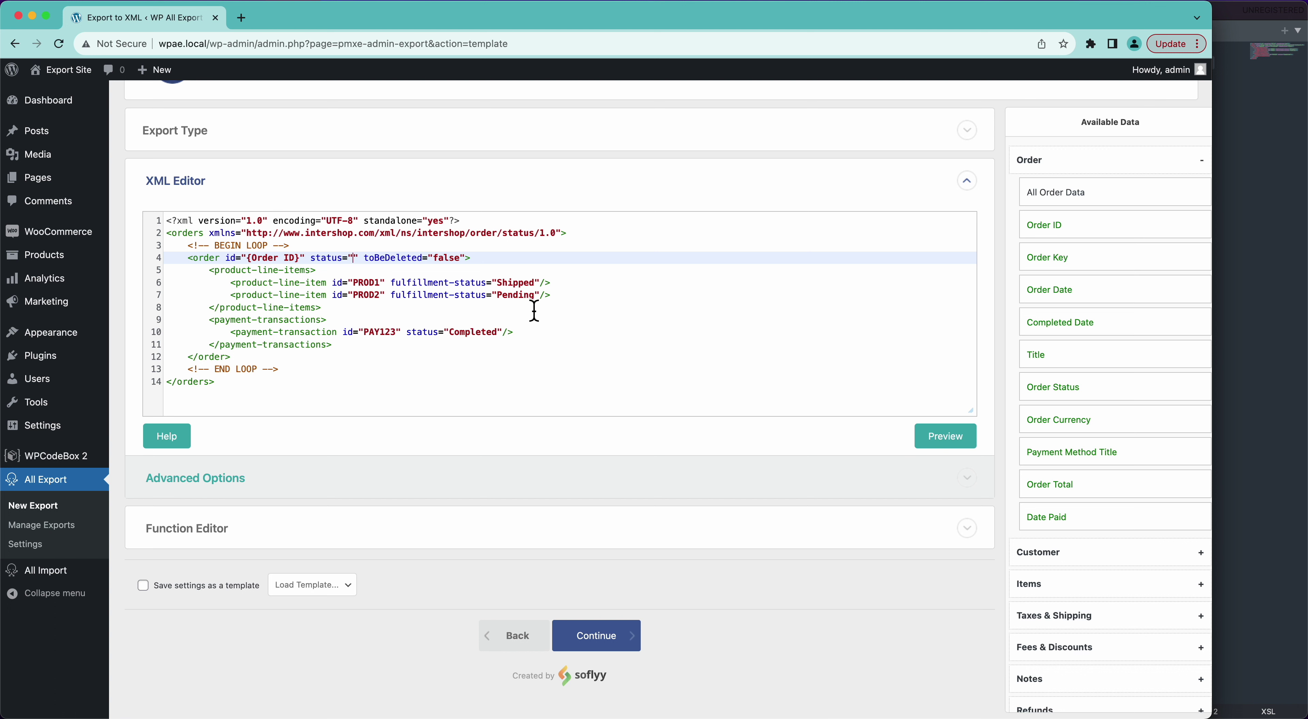
type("{Order Status}")
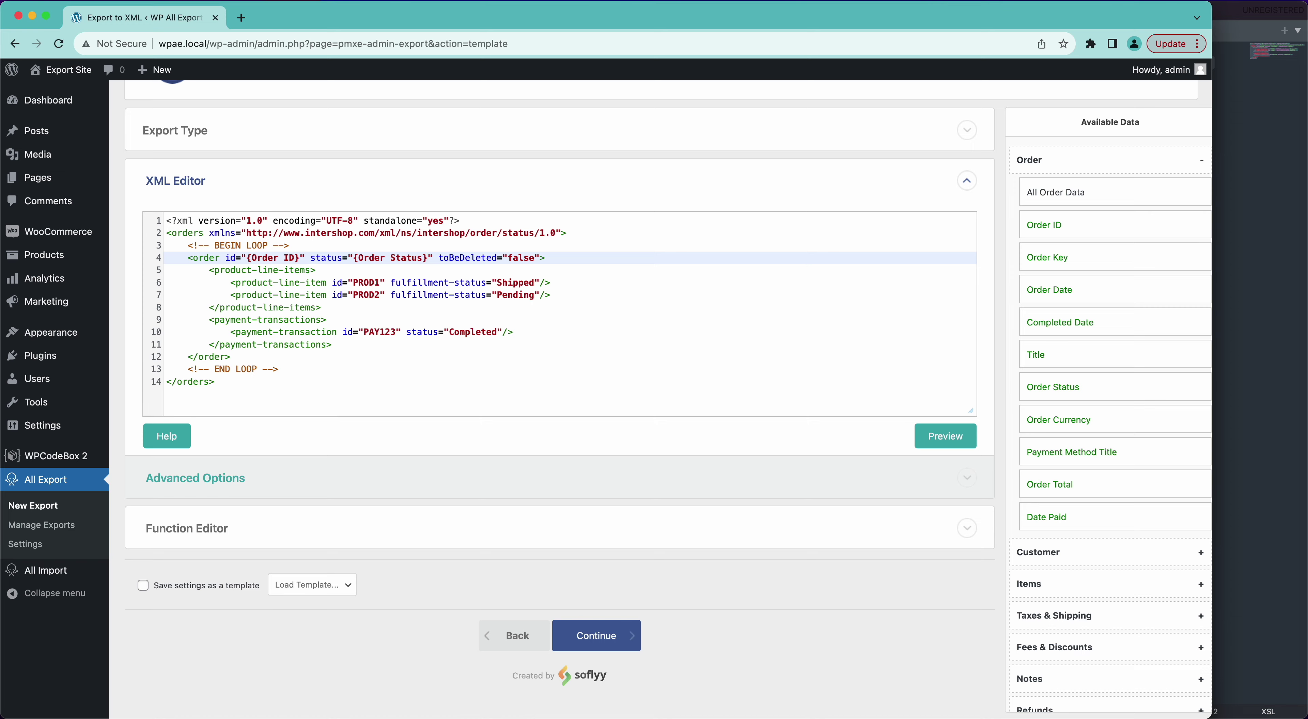
Preview the export and compare its order status values with the sample file ac_order_status_import_xml.xsd in the text editor
left_click(962, 441)
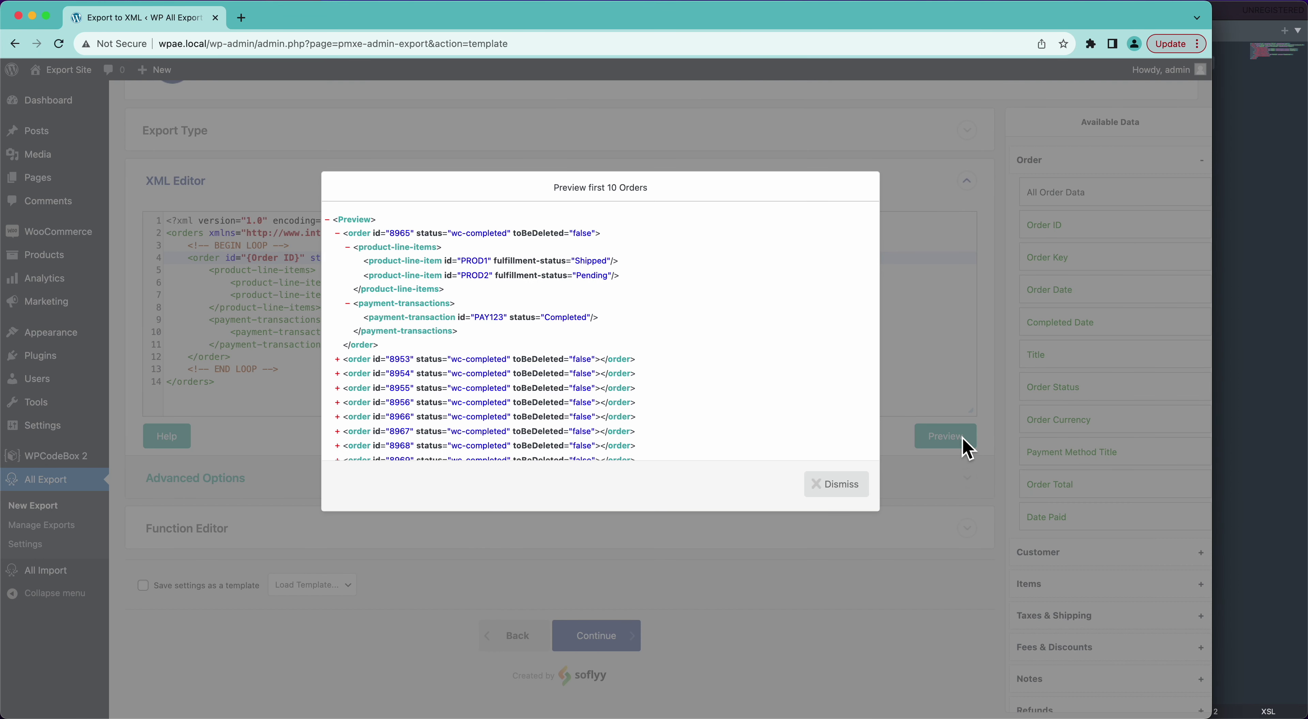
left_click_drag(453, 238, 512, 239)
left_click(1254, 230)
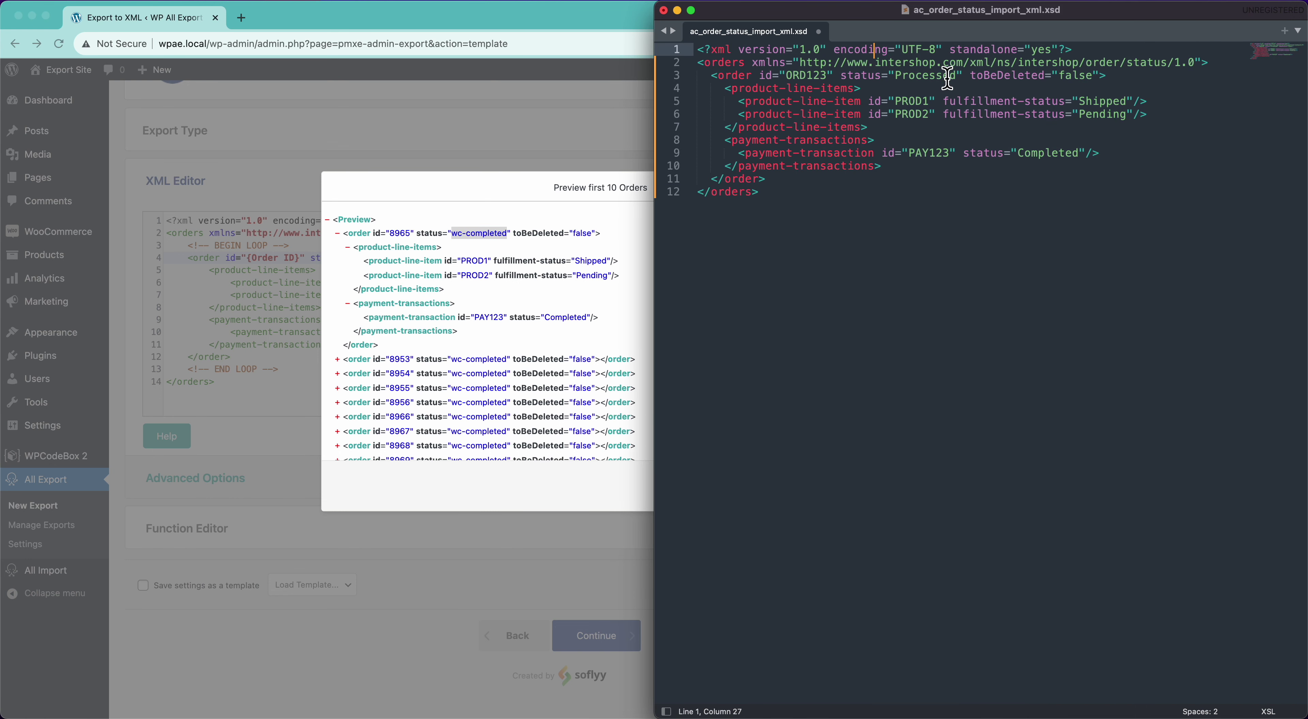
triple_click(937, 63)
left_click(935, 89)
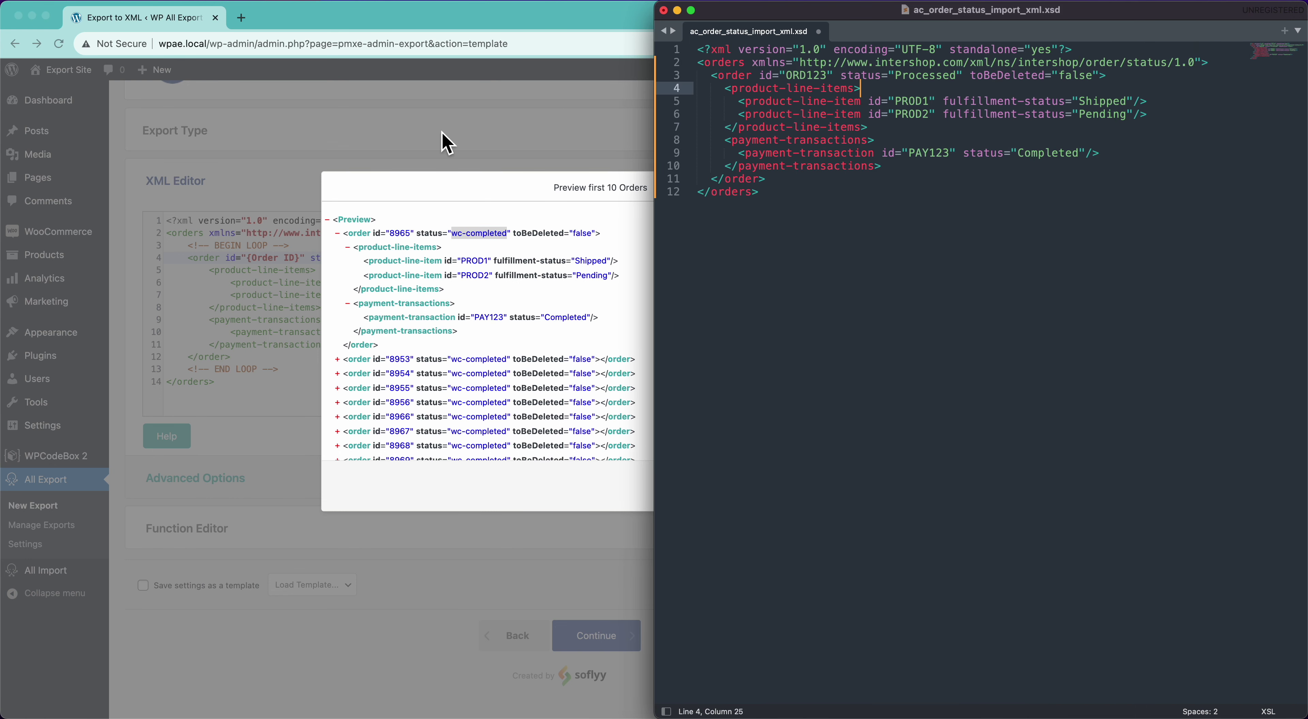
left_click(447, 144)
left_click(832, 479)
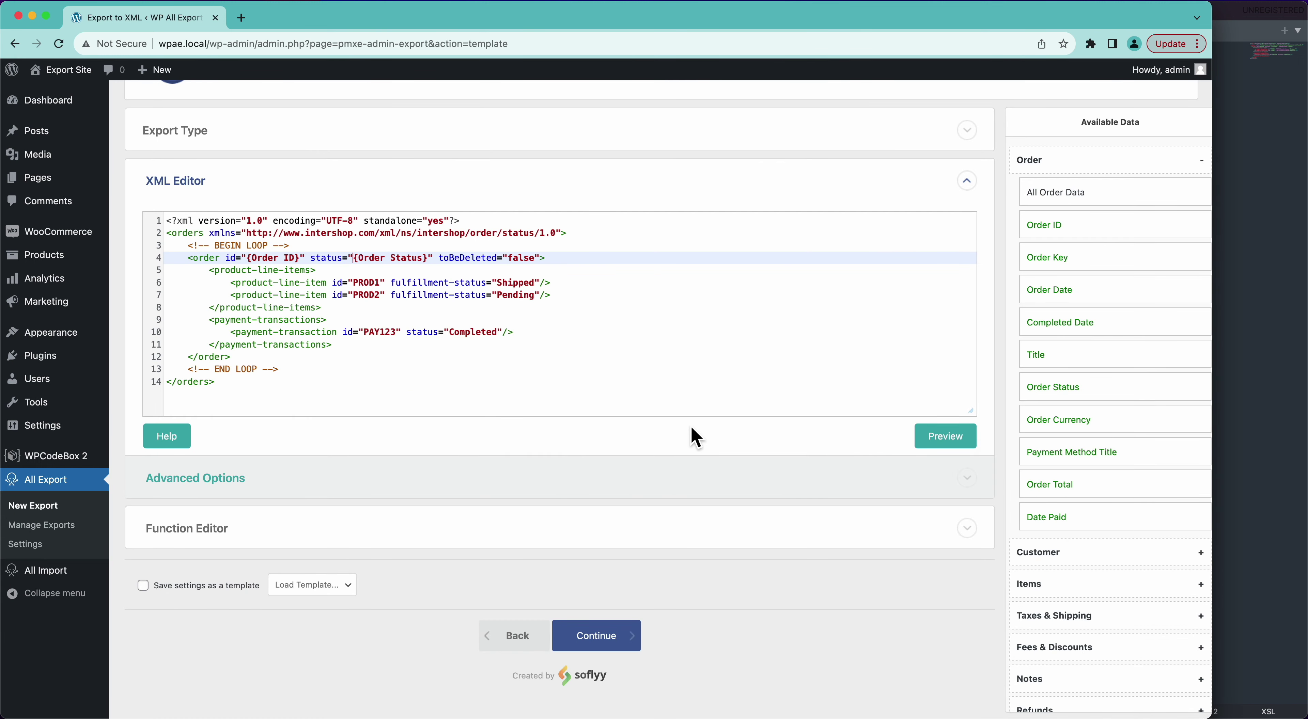
Change the order's status attribute to [str_replace('wc-completed','Processed',{Order Status})] and preview the export
type("[")
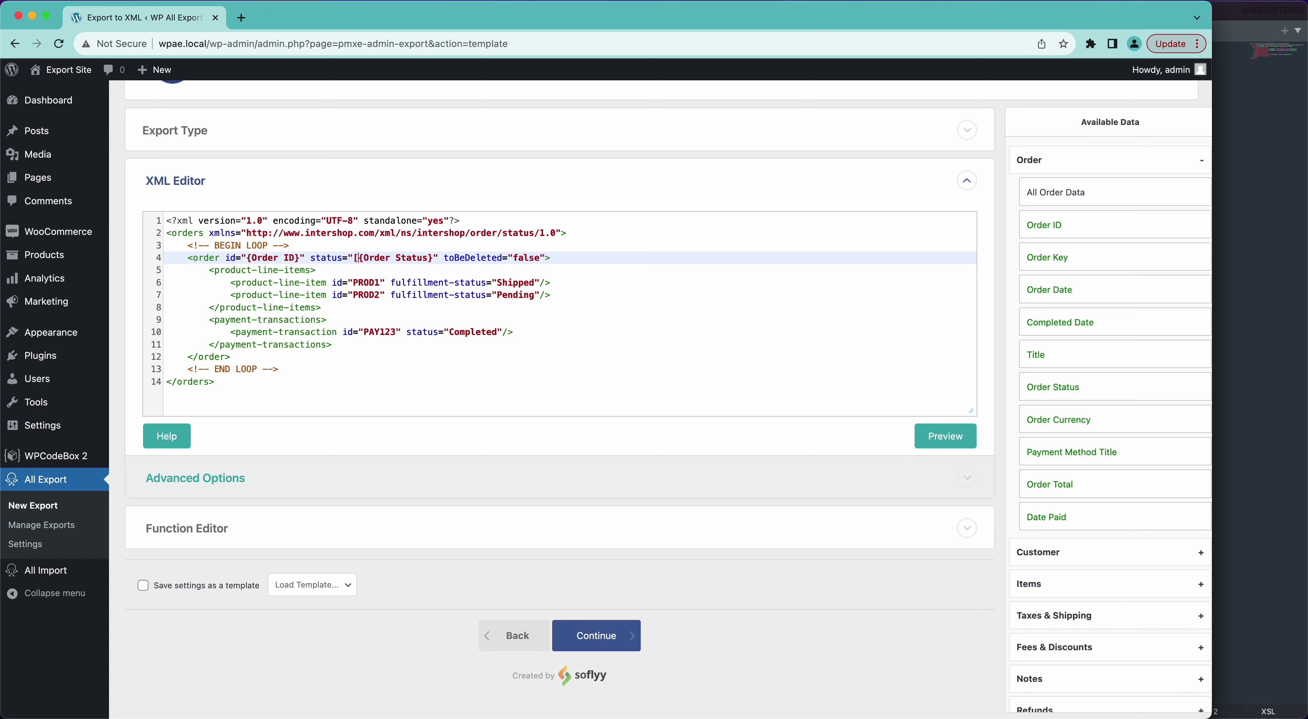
type("]")
type("tr_replace")
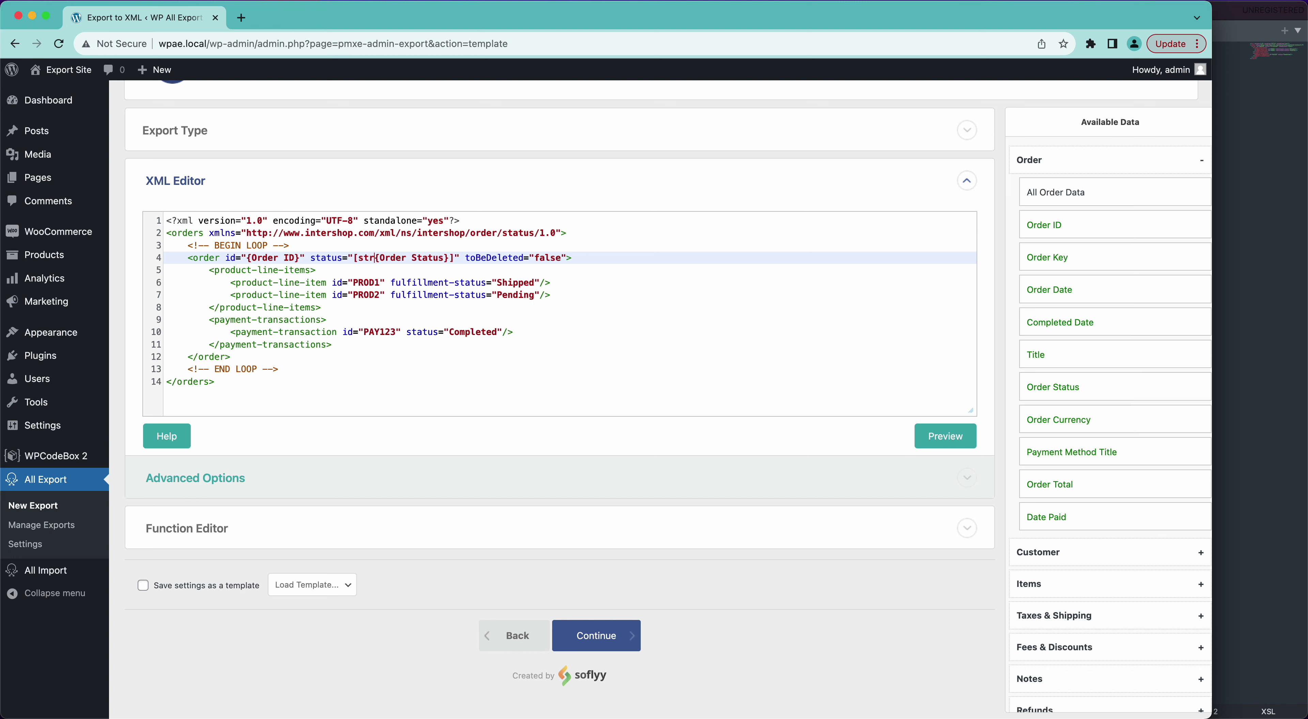
type("('")
type("wc-com")
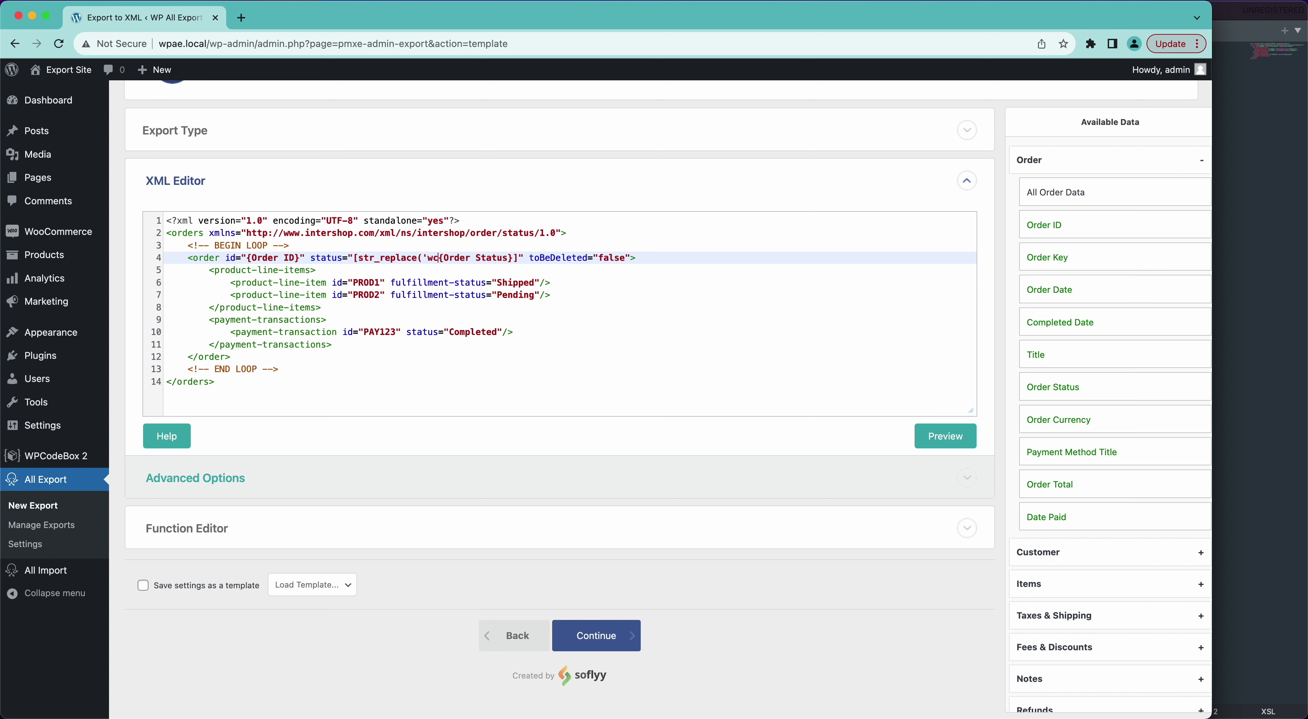
type("pleted")
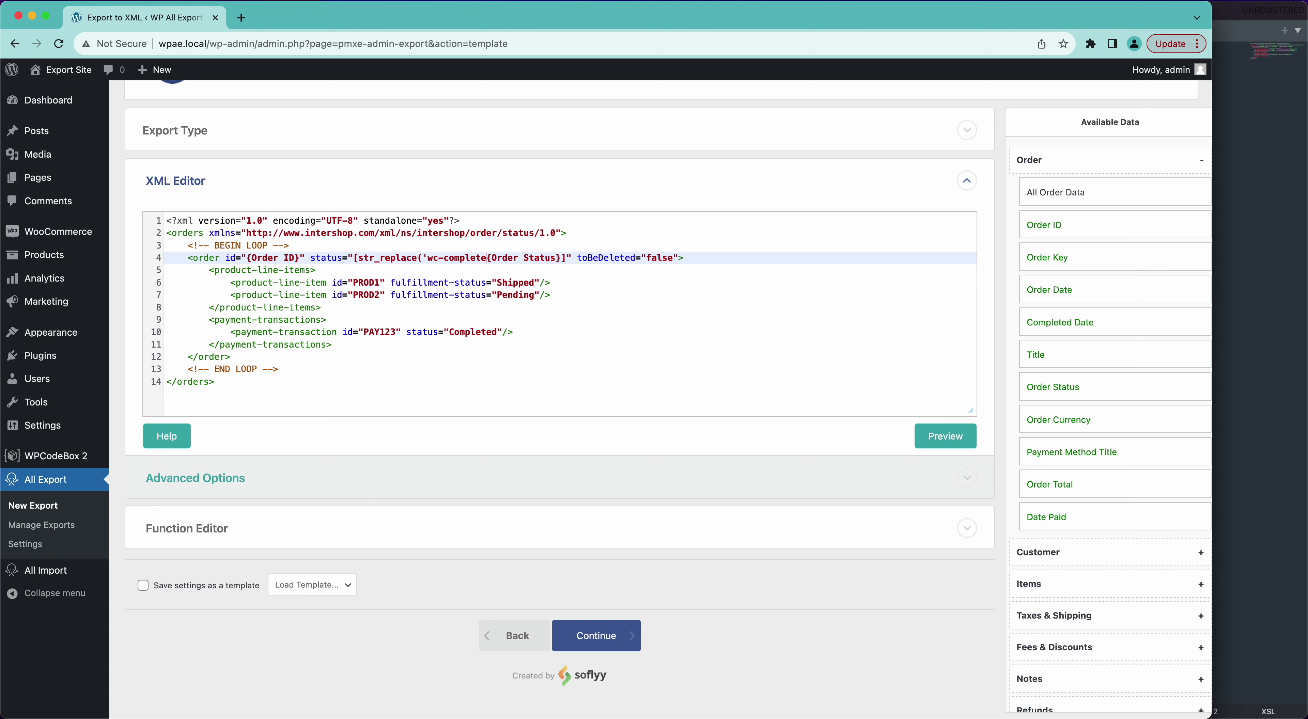
type("'")
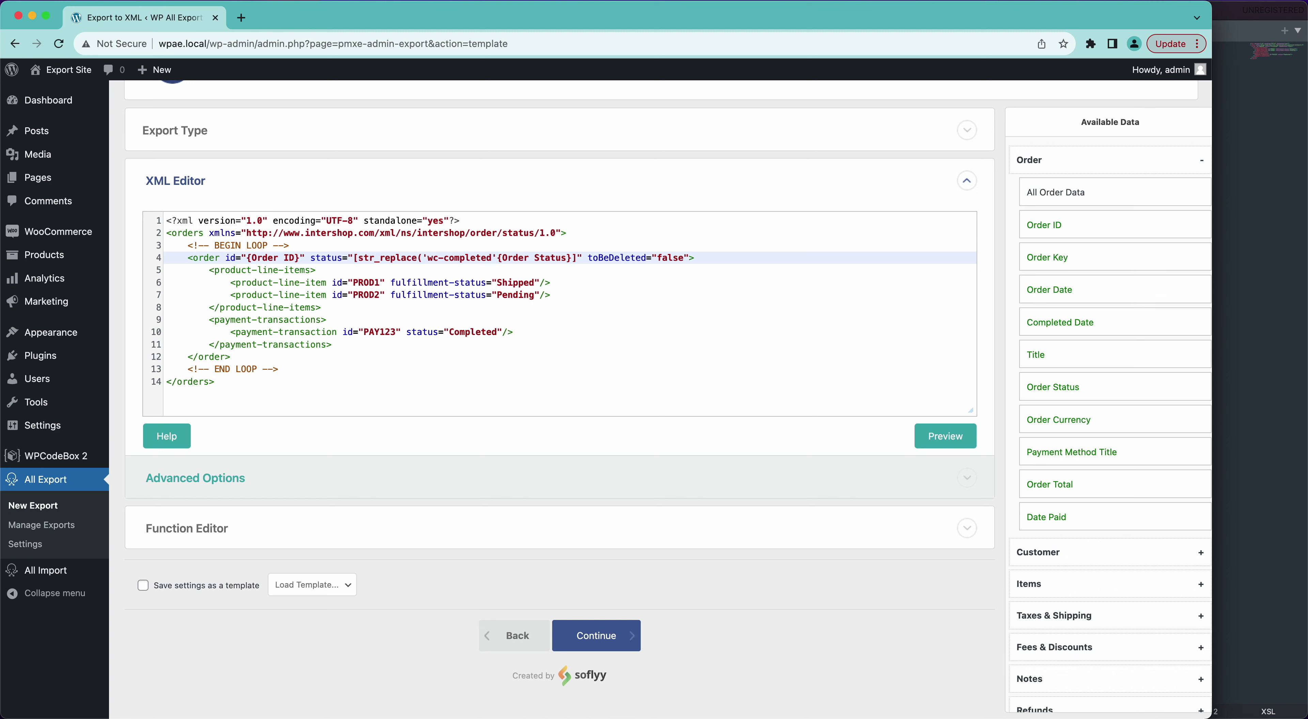
type(",")
type("'Processed")
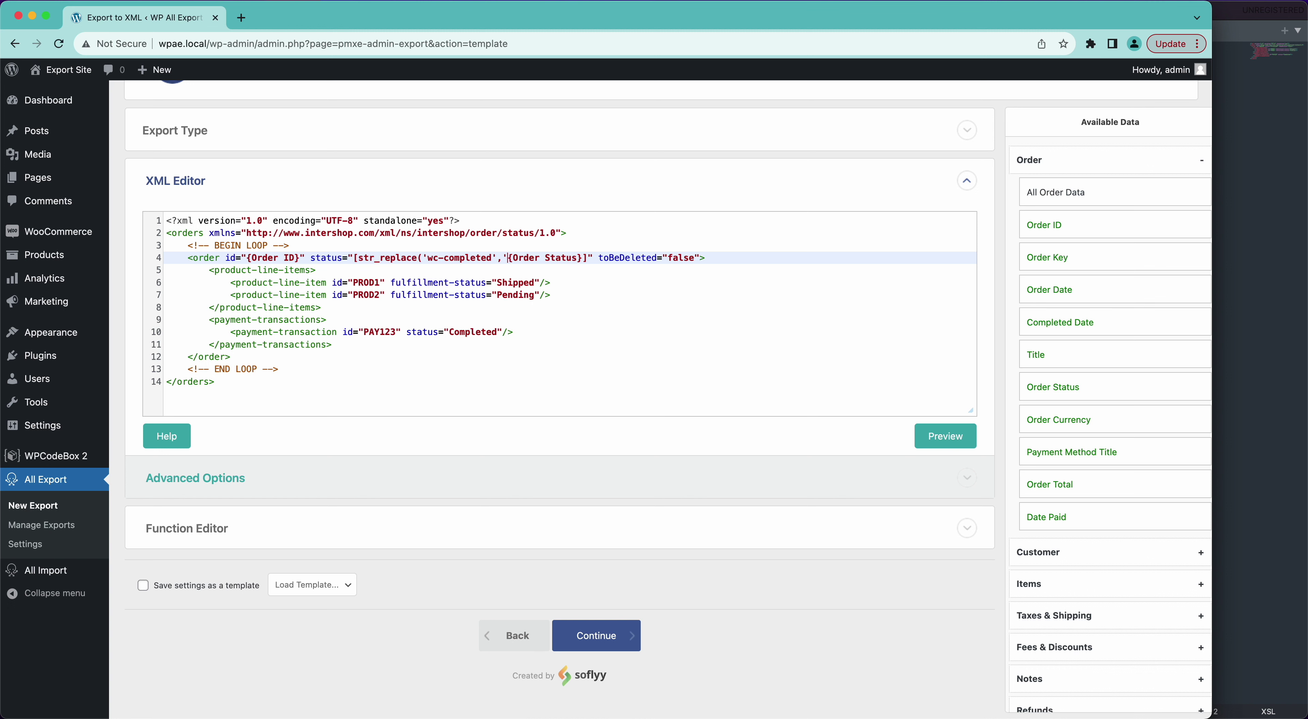
type("',")
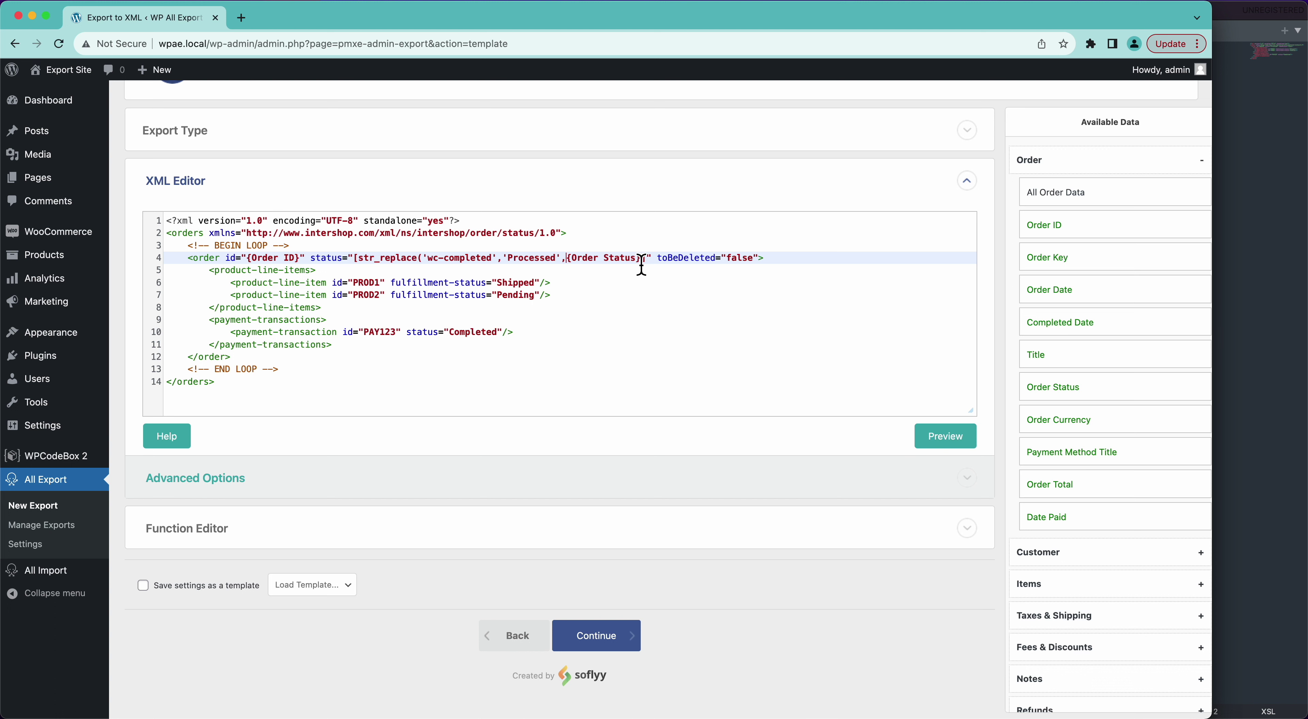
type(")")
left_click(930, 444)
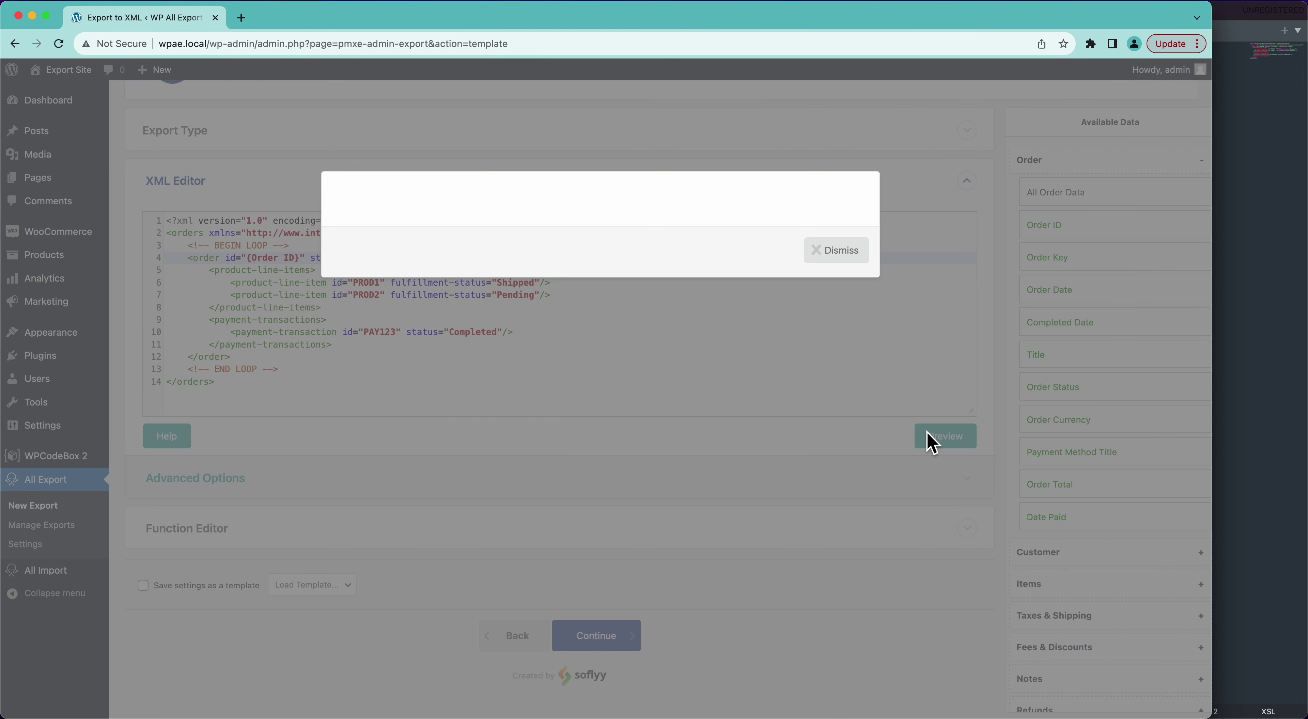